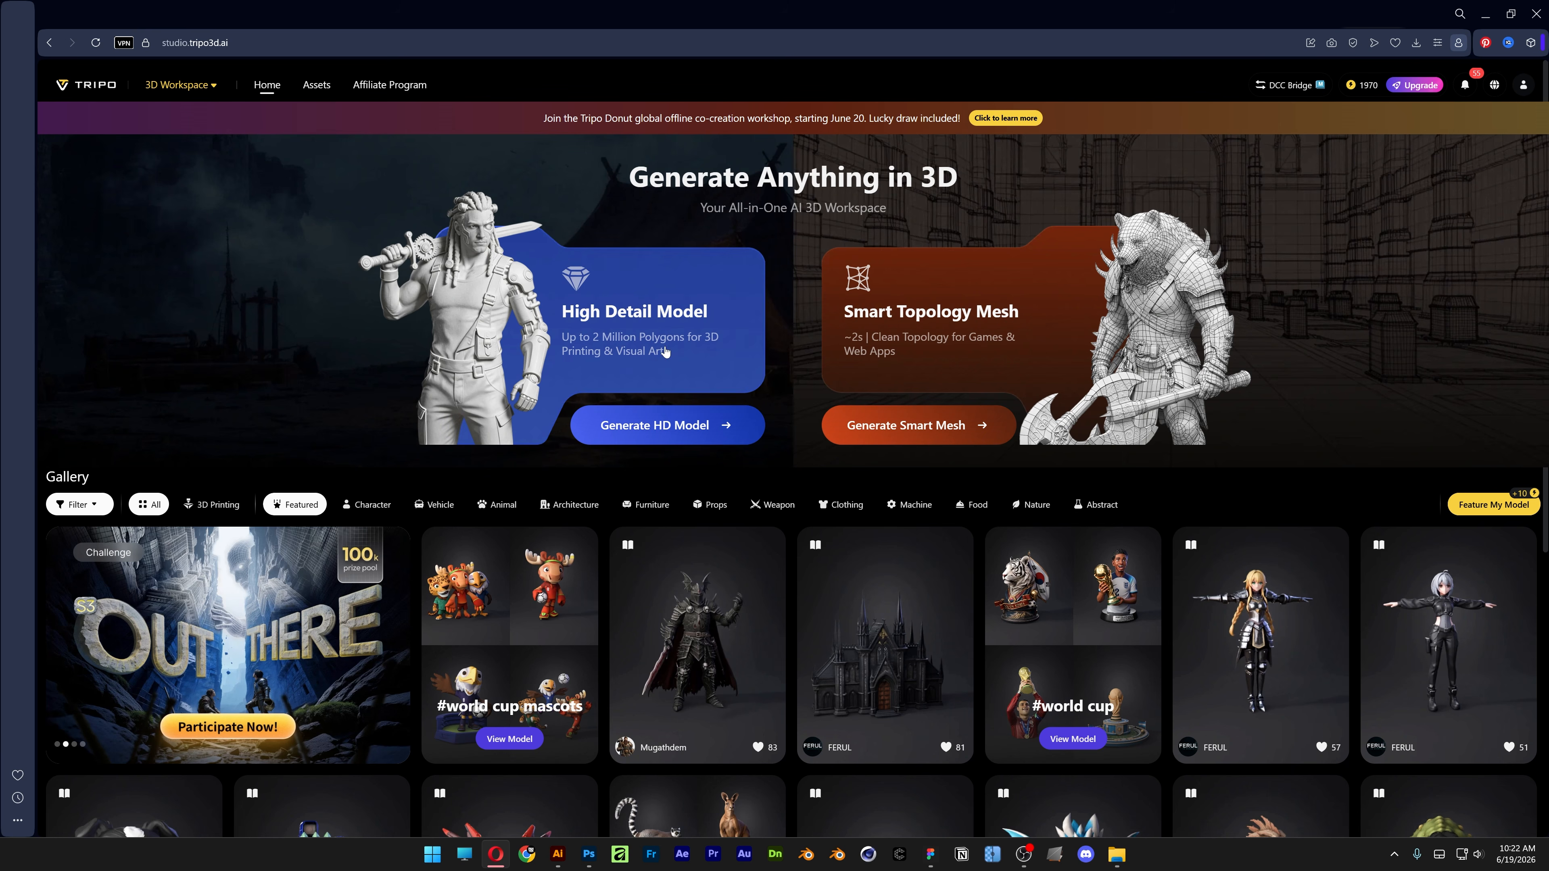
Start a new HD model and upload the image of the kneeling green bunny figure as its reference.
left_click(681, 429)
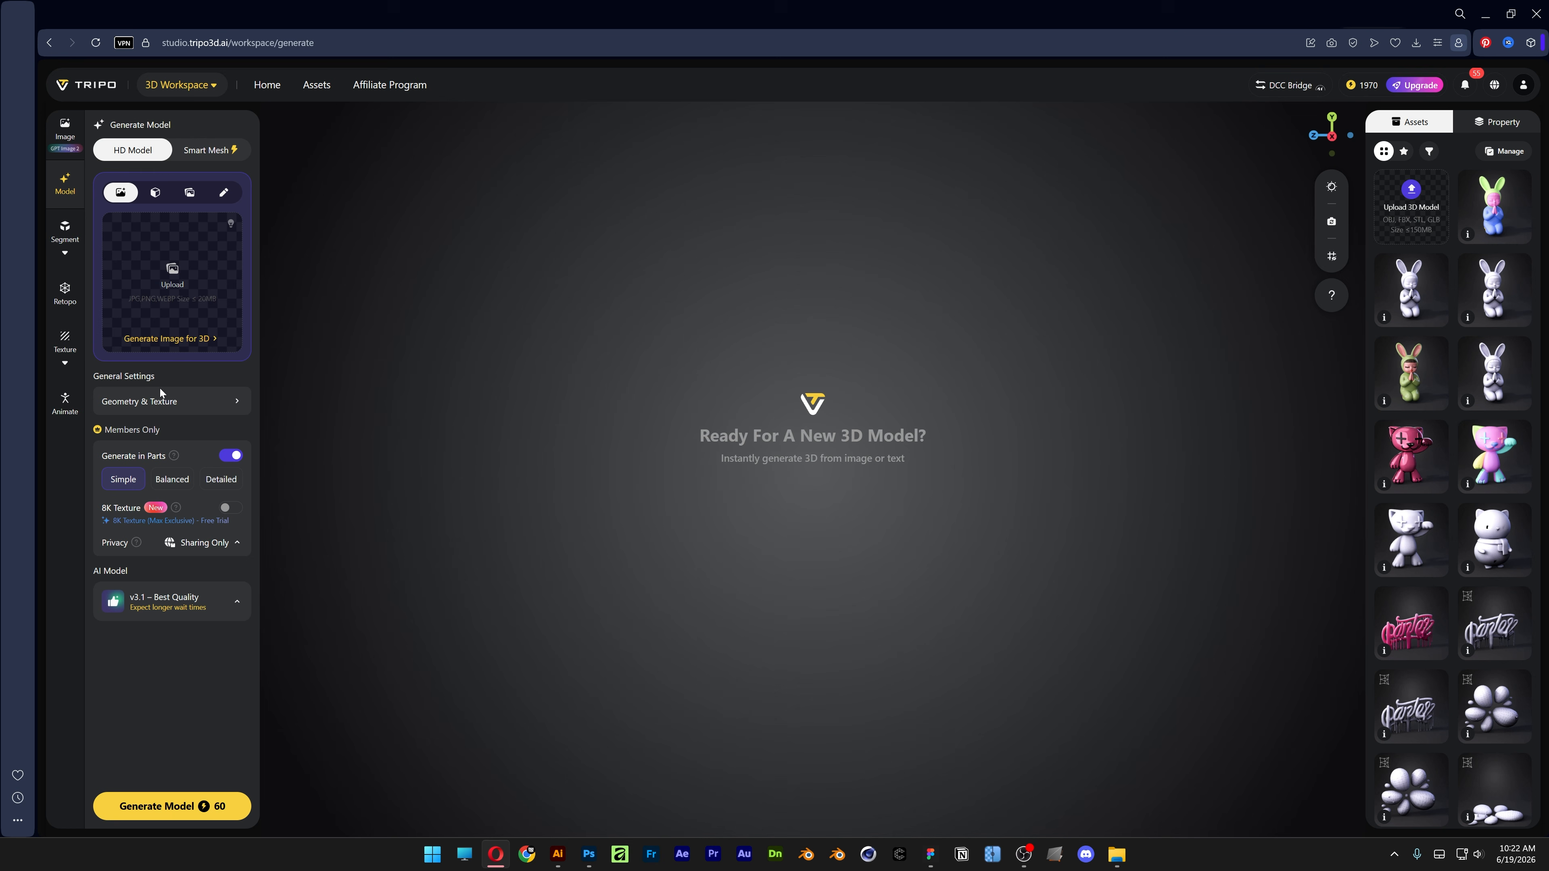
left_click(192, 302)
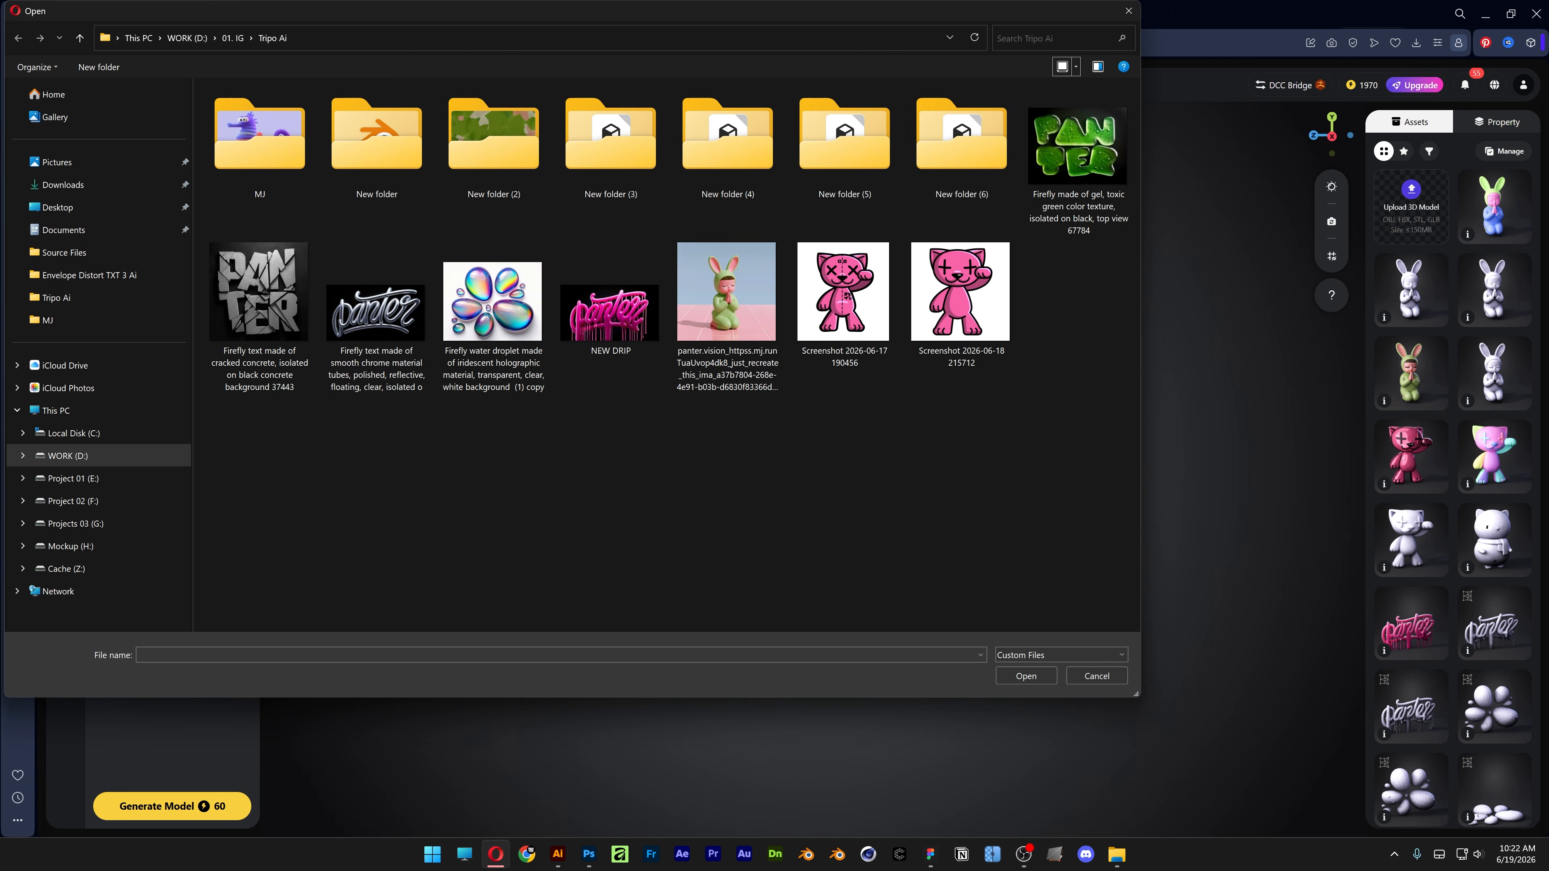
left_click(760, 293)
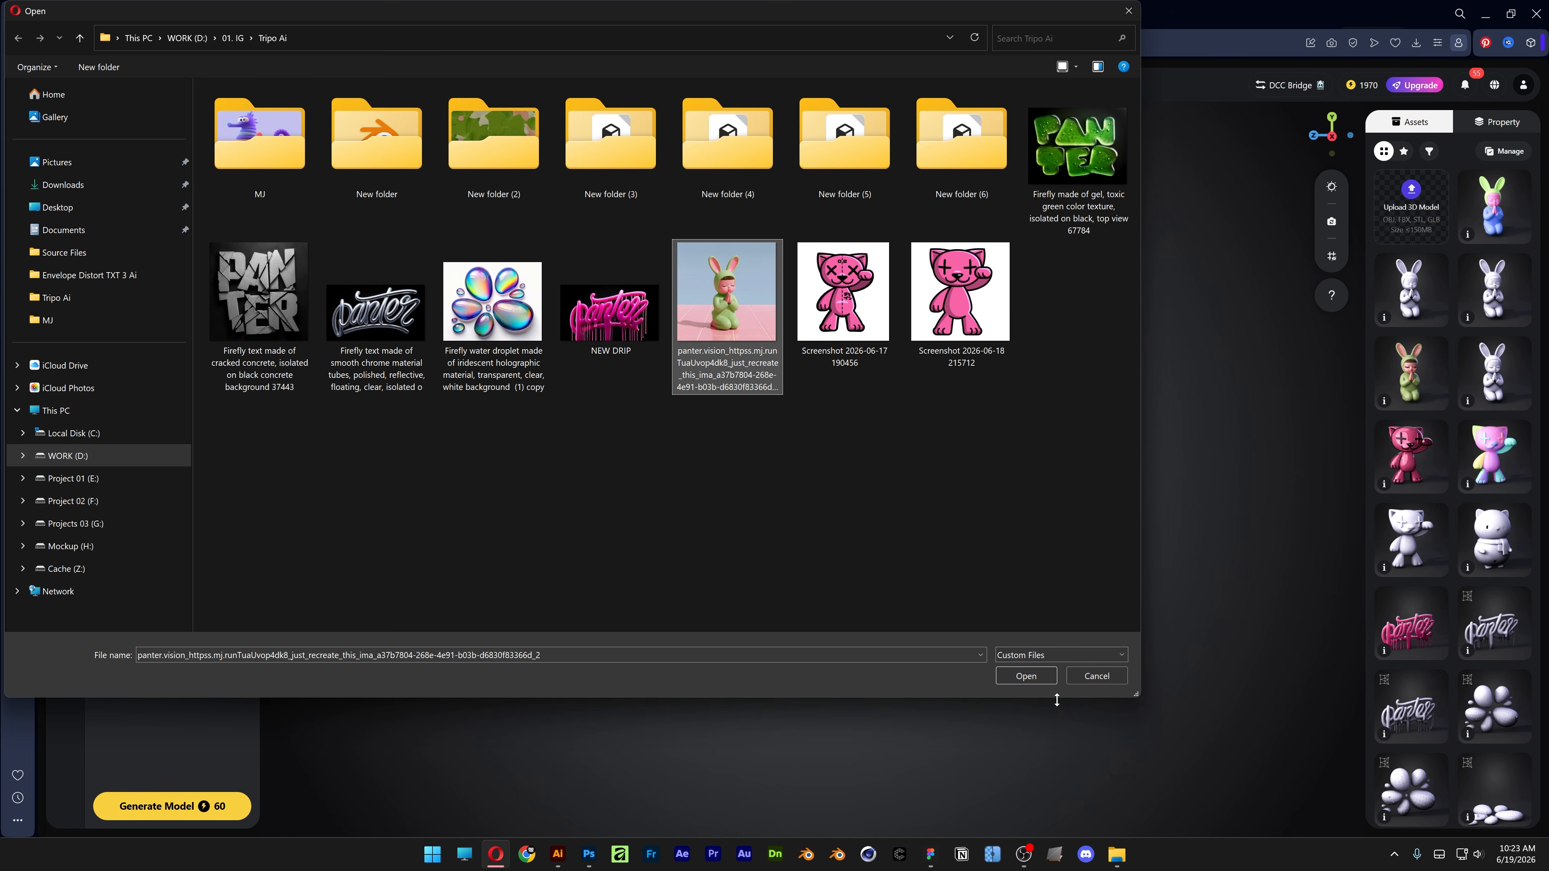
left_click(1025, 675)
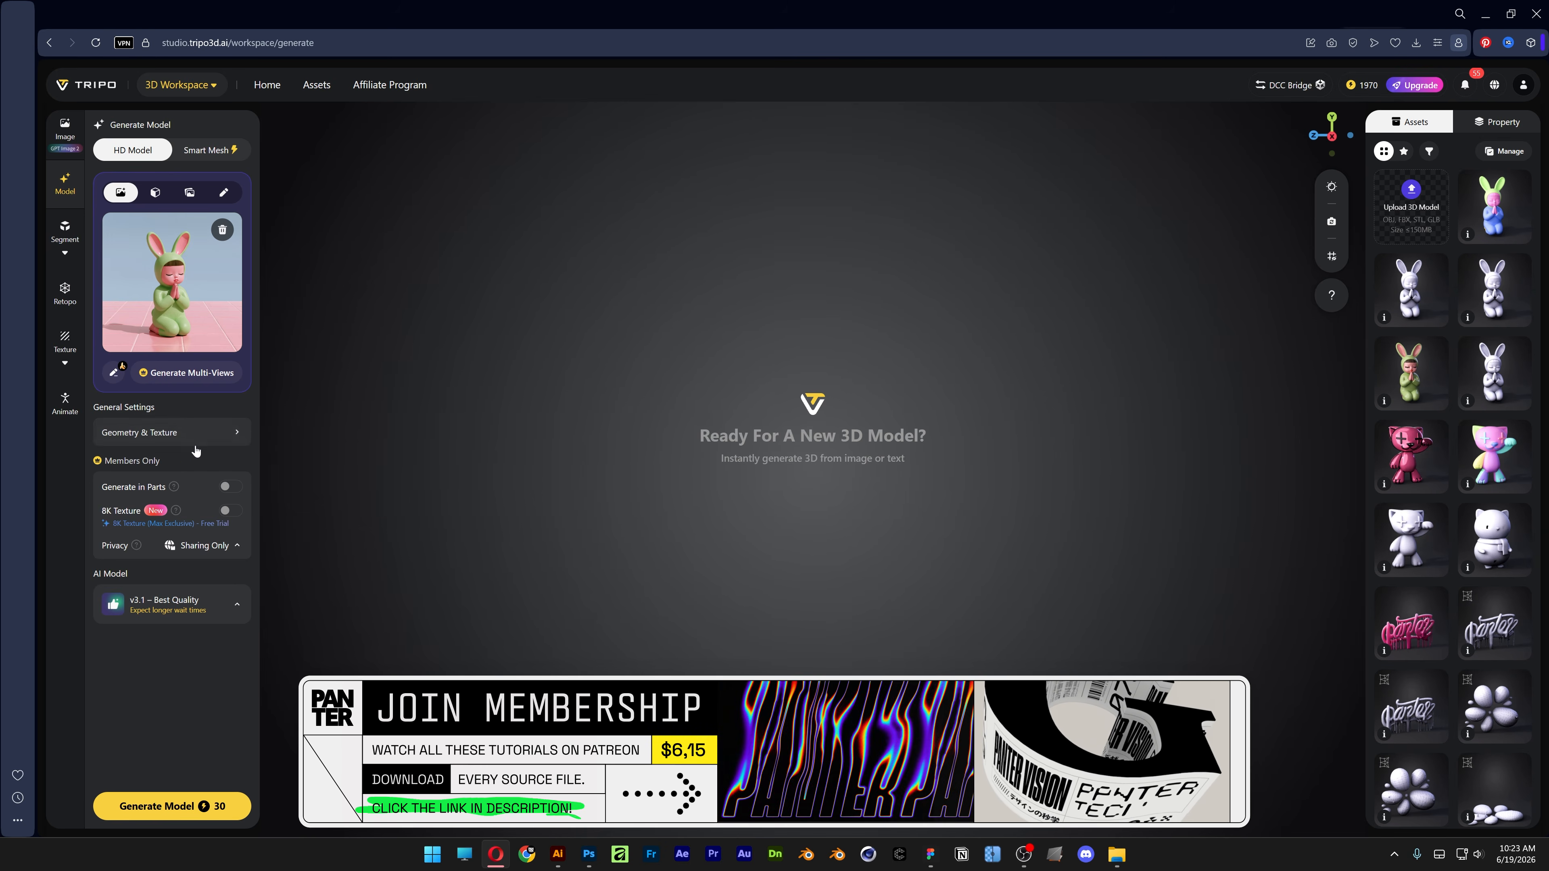
Enable Texture in the Geometry & Texture settings for the bunny model.
left_click(135, 443)
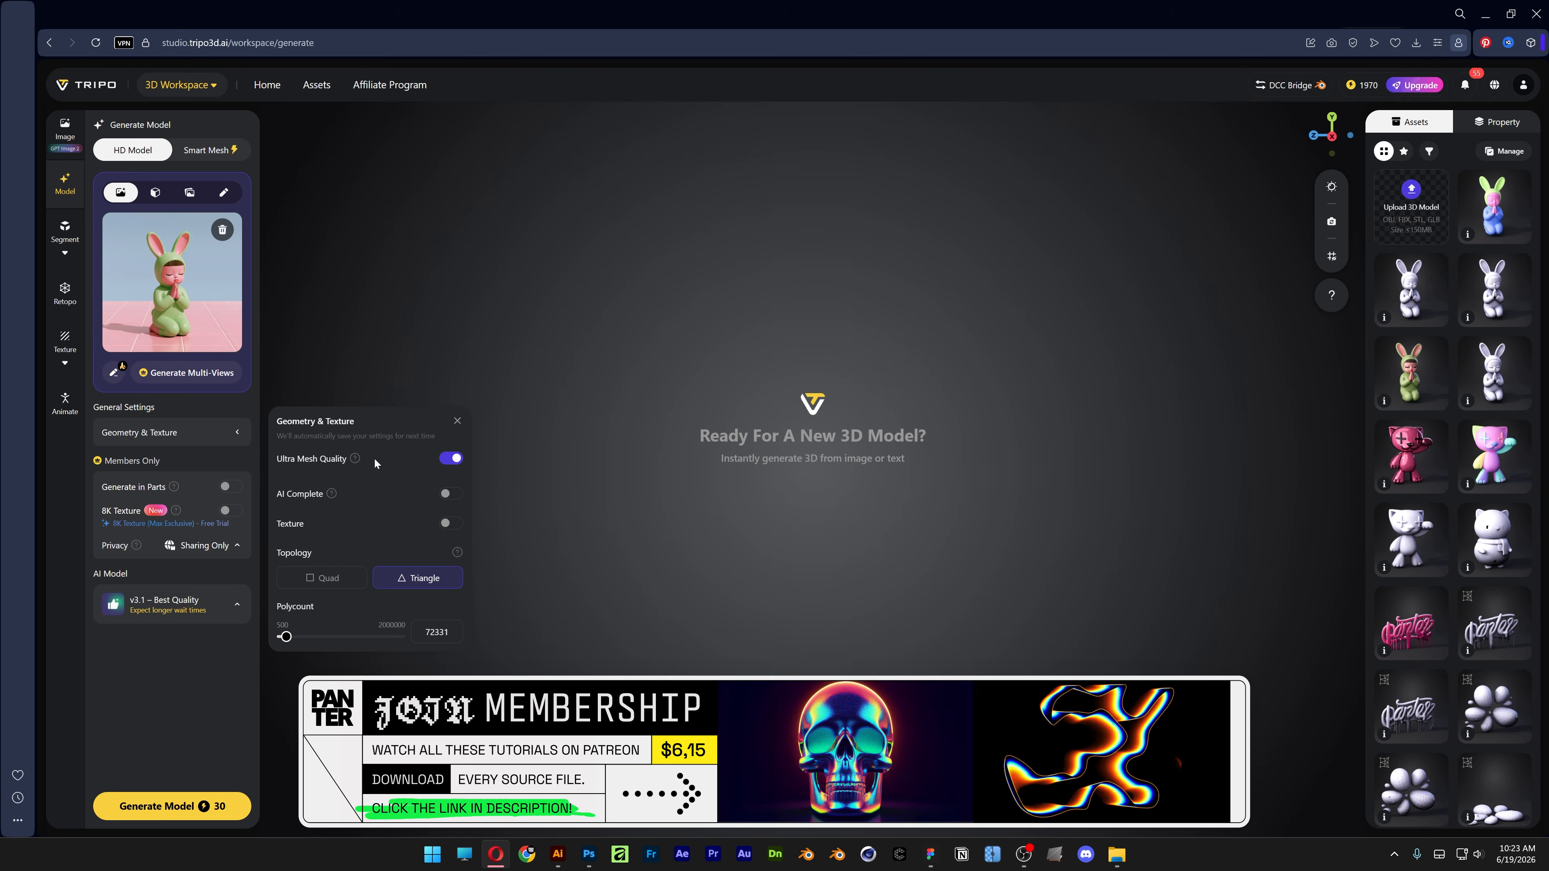
mouse_move(354, 460)
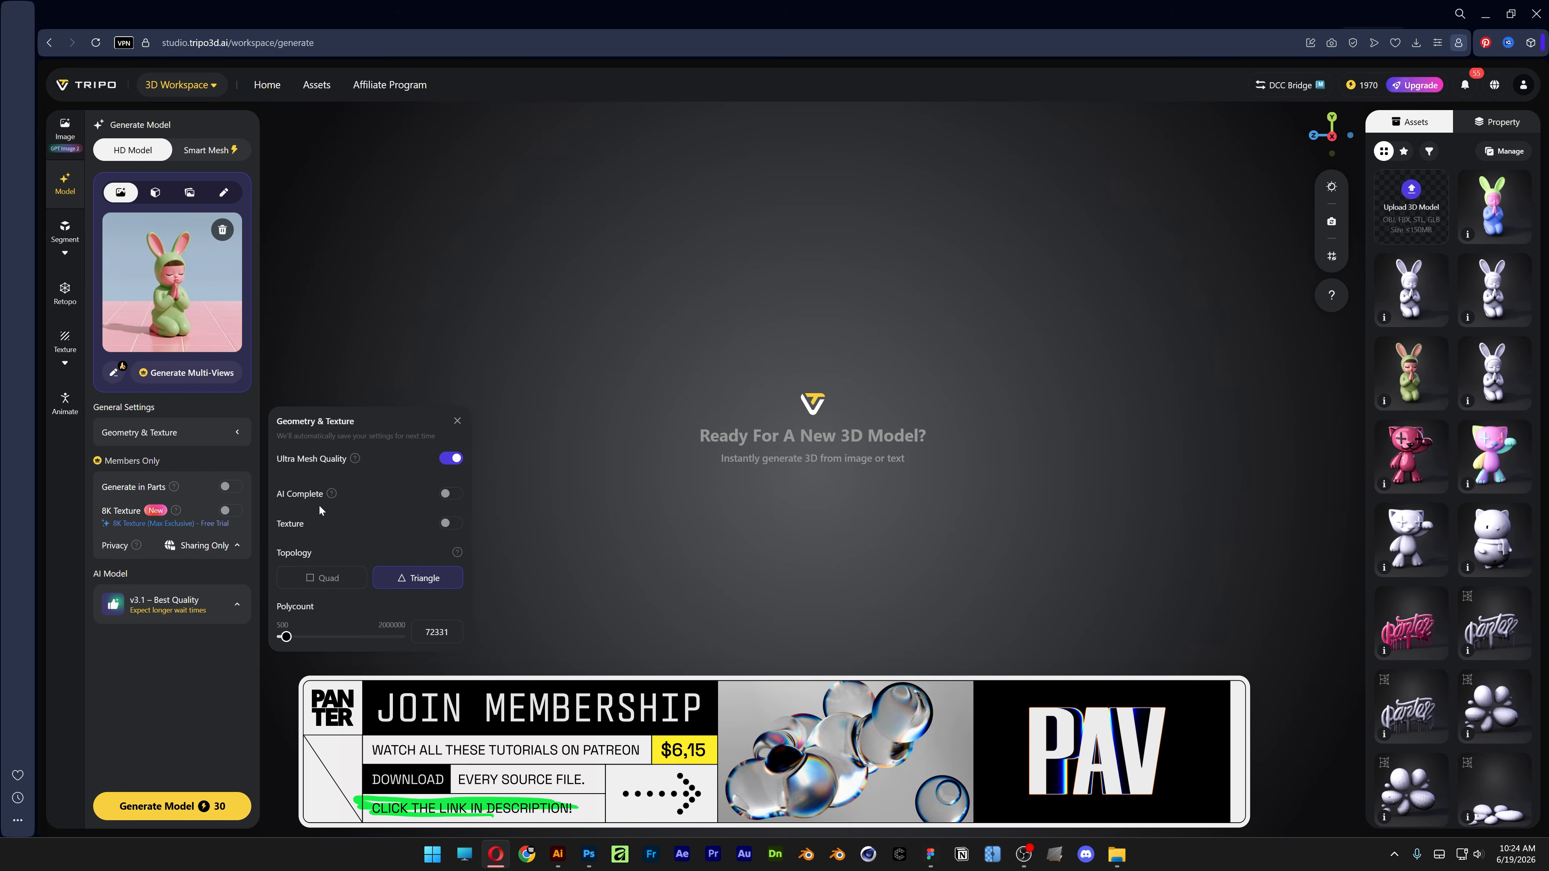
mouse_move(333, 495)
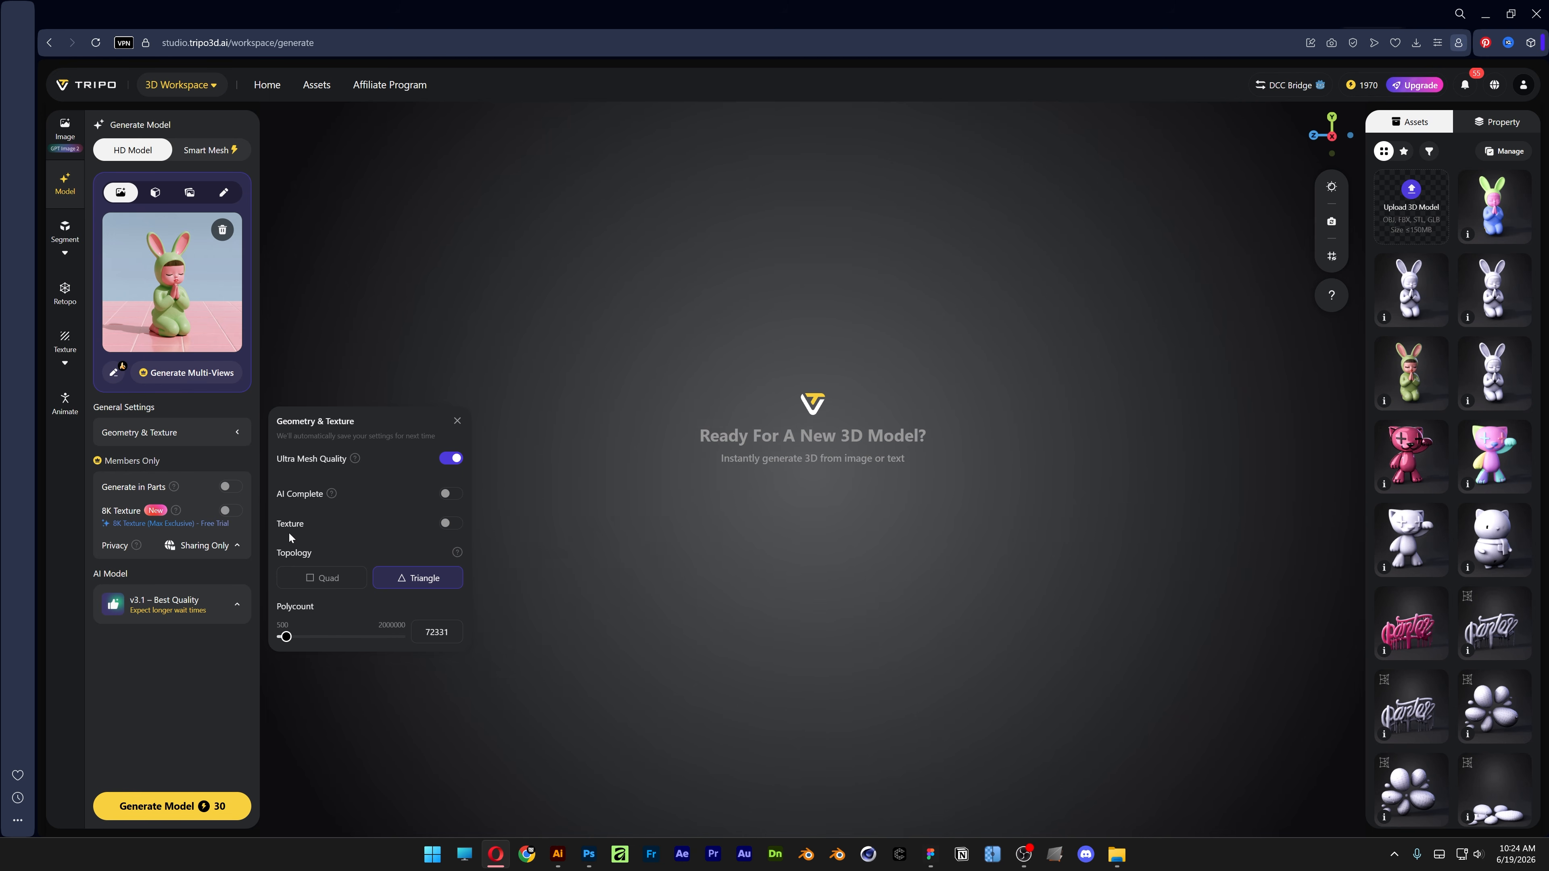
left_click(449, 524)
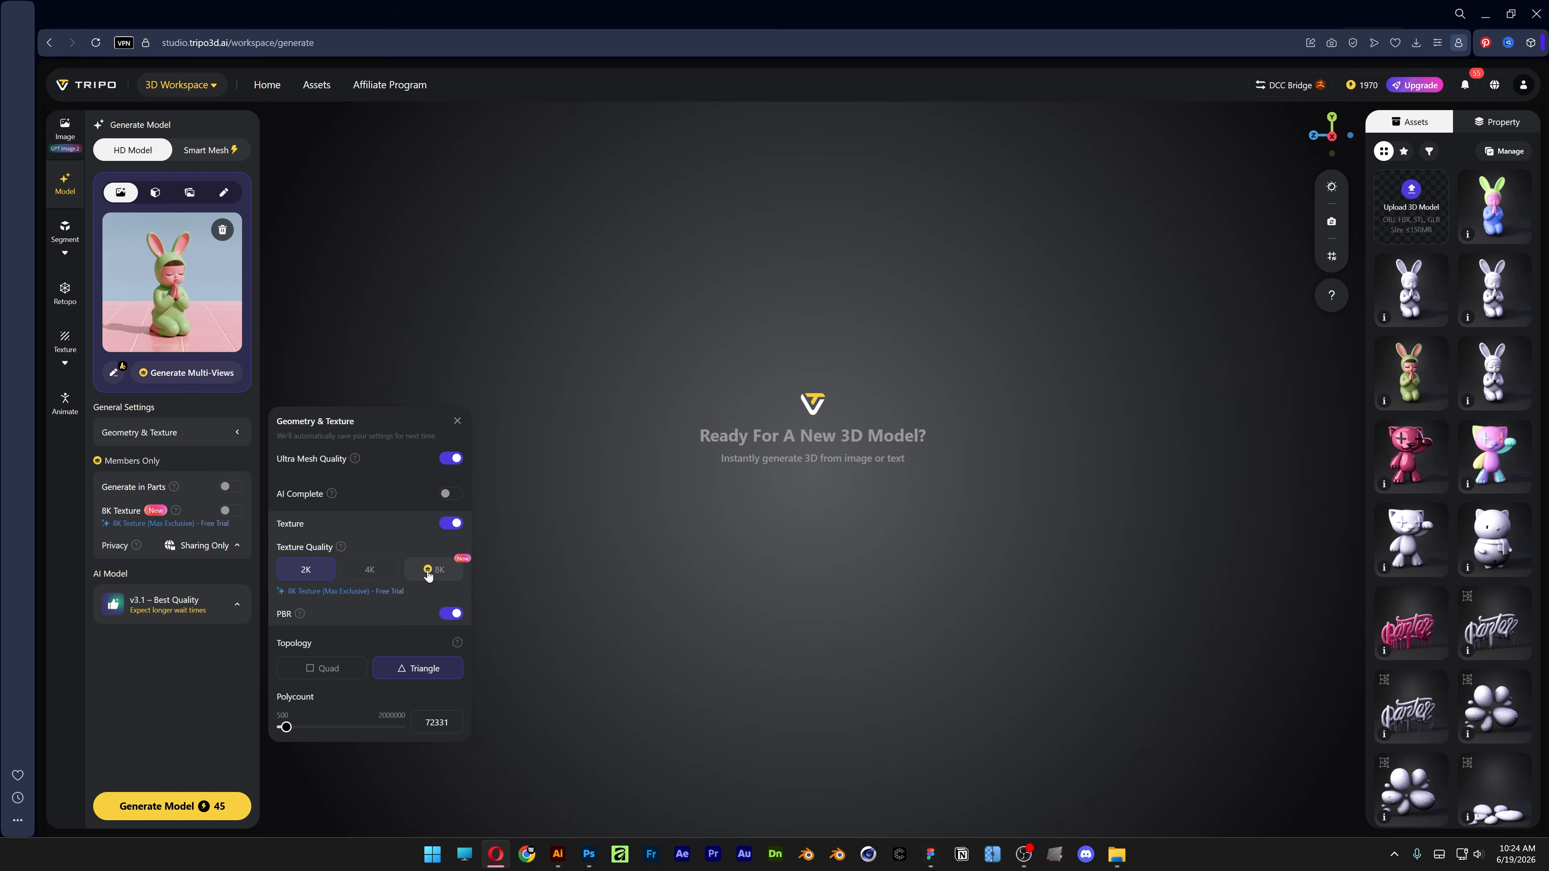
mouse_move(303, 618)
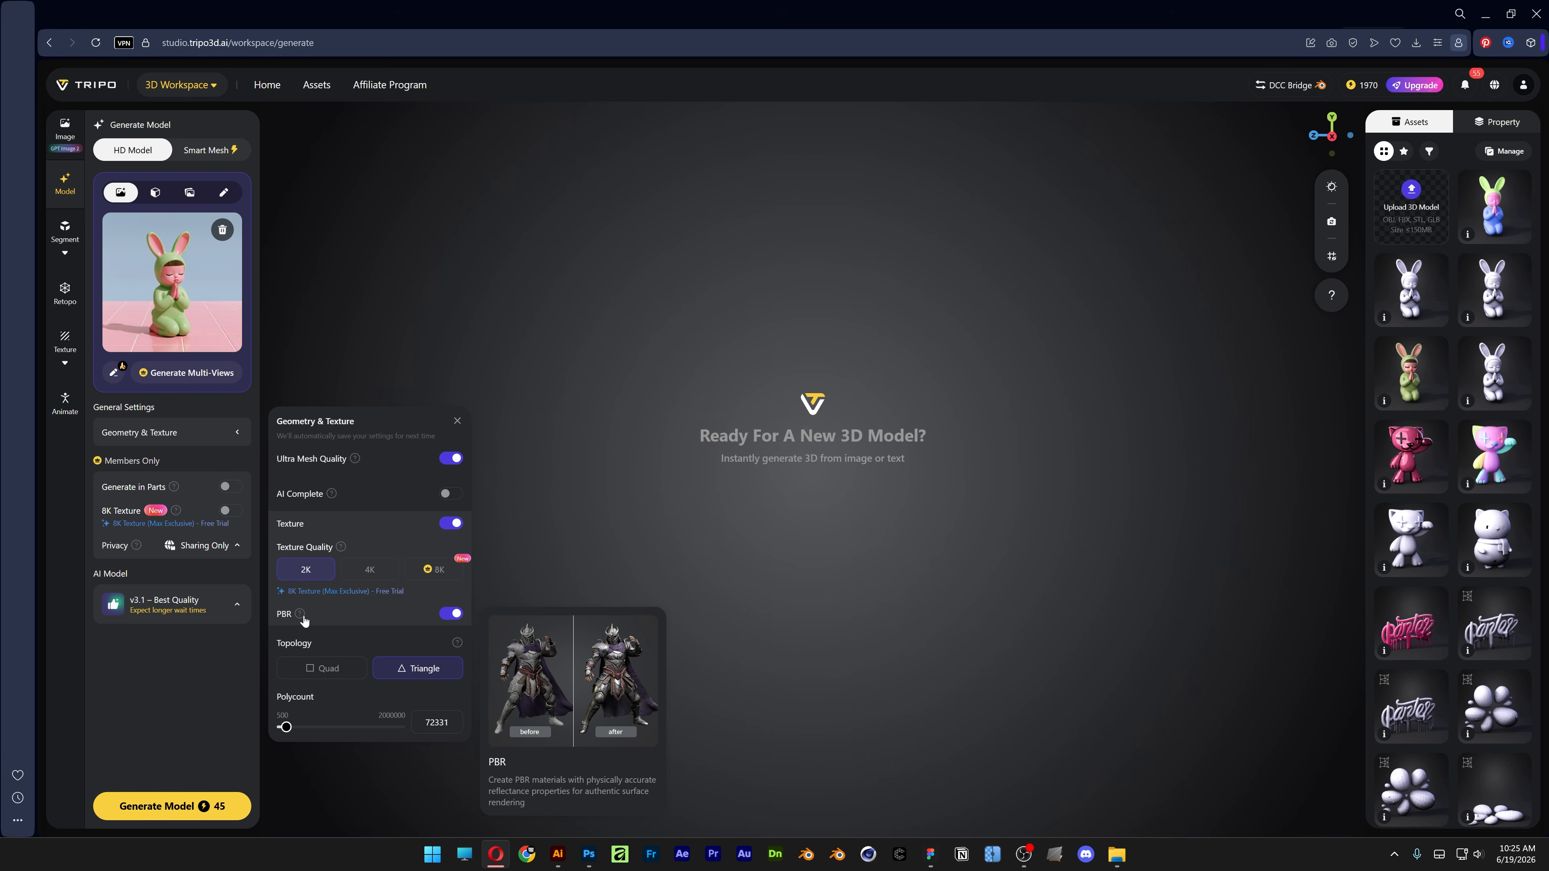
Set the topology to Quad with a polycount of 7207 and generate the bunny model.
left_click(325, 671)
left_click(425, 671)
left_click(322, 671)
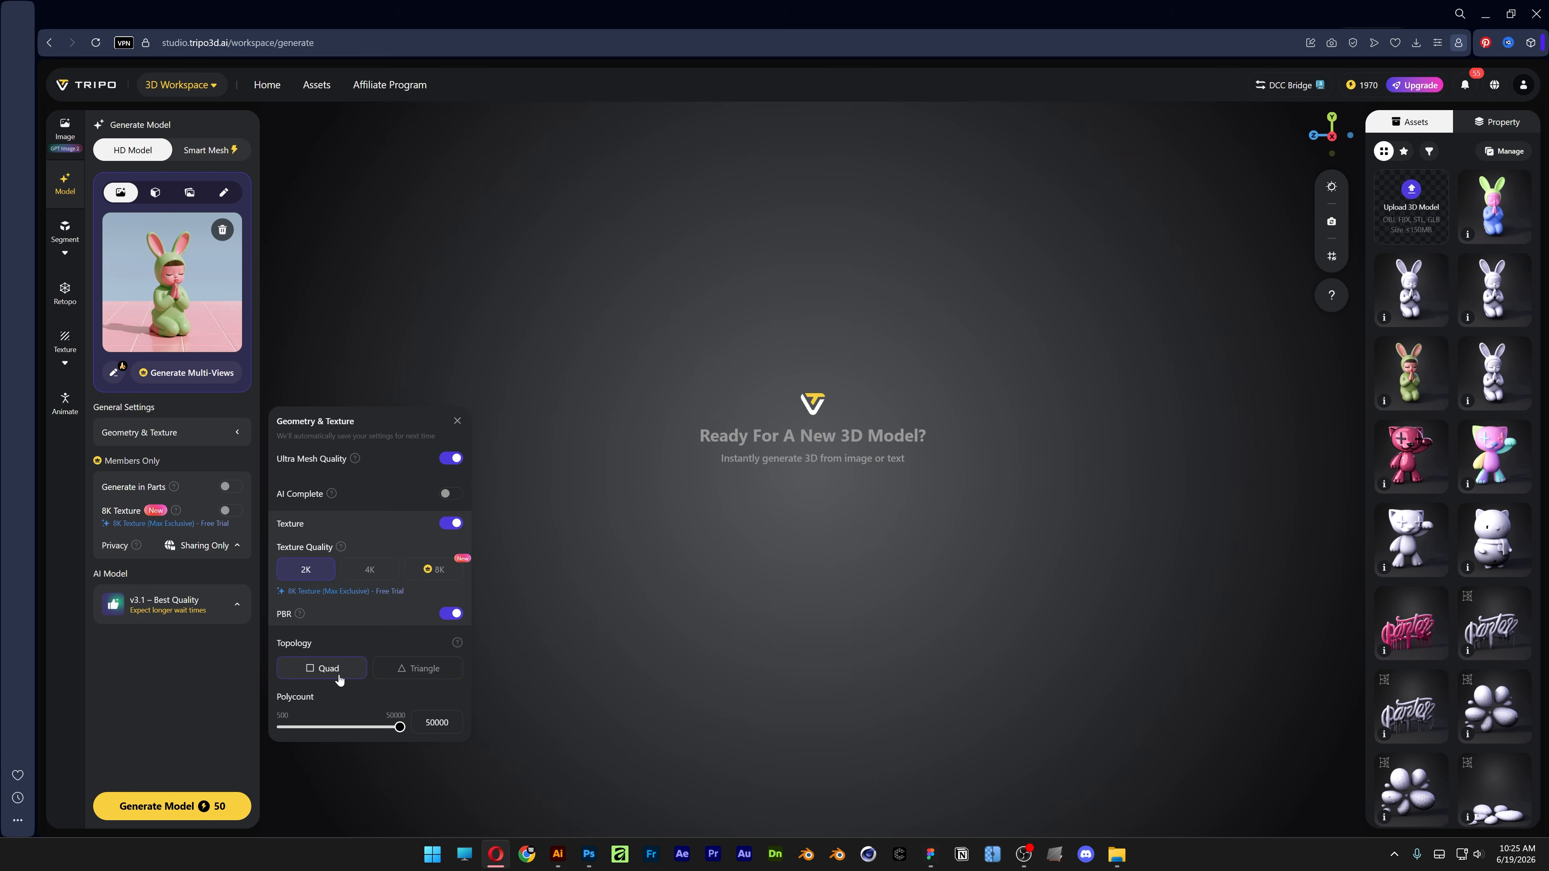
left_click_drag(398, 727, 304, 731)
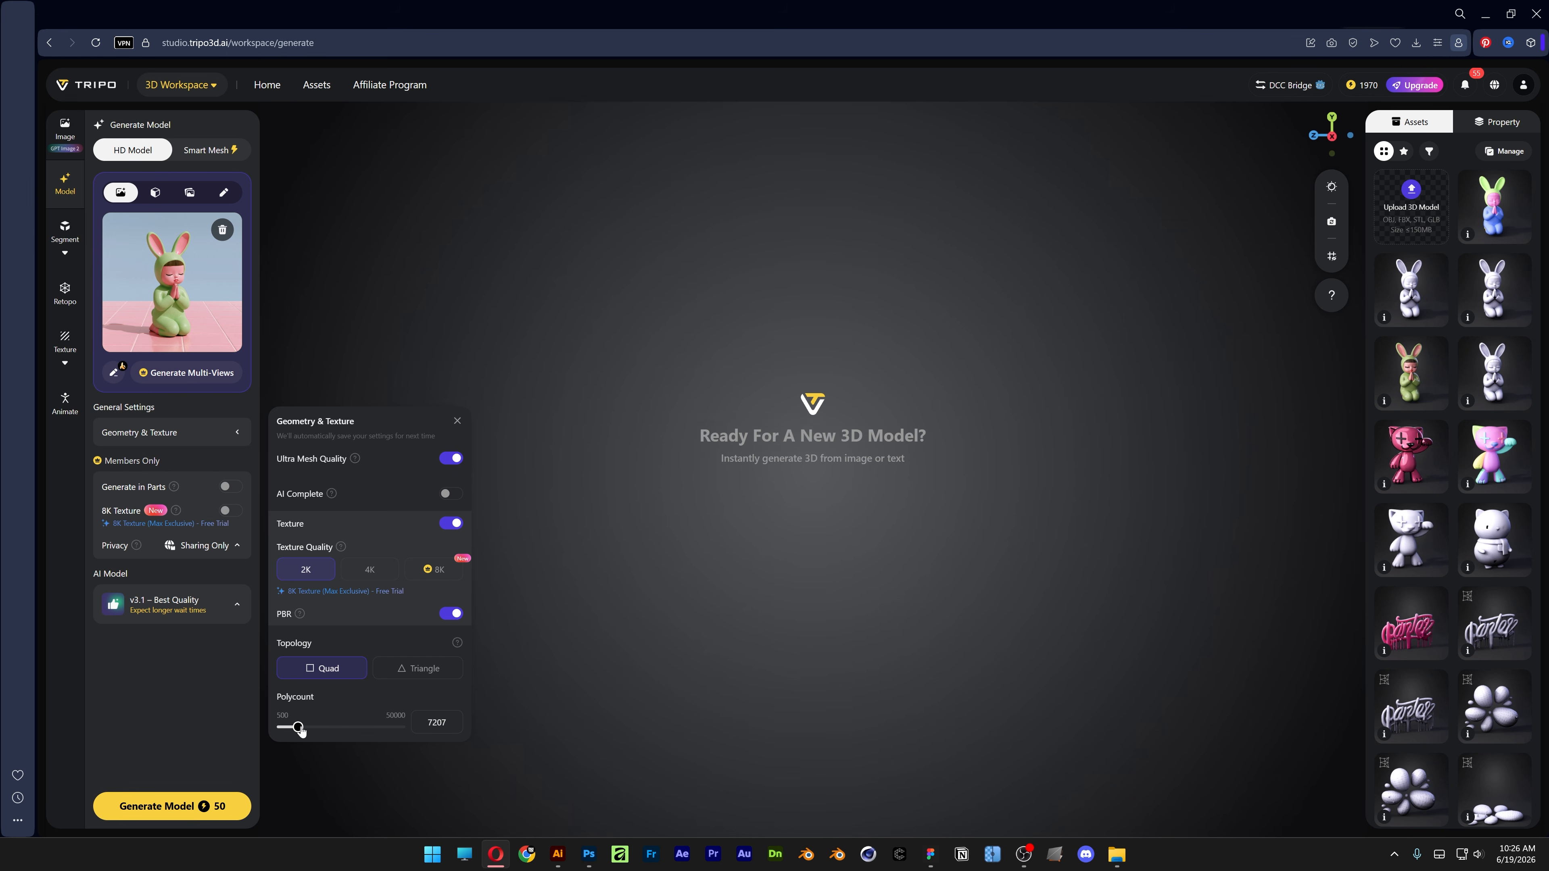
left_click(129, 665)
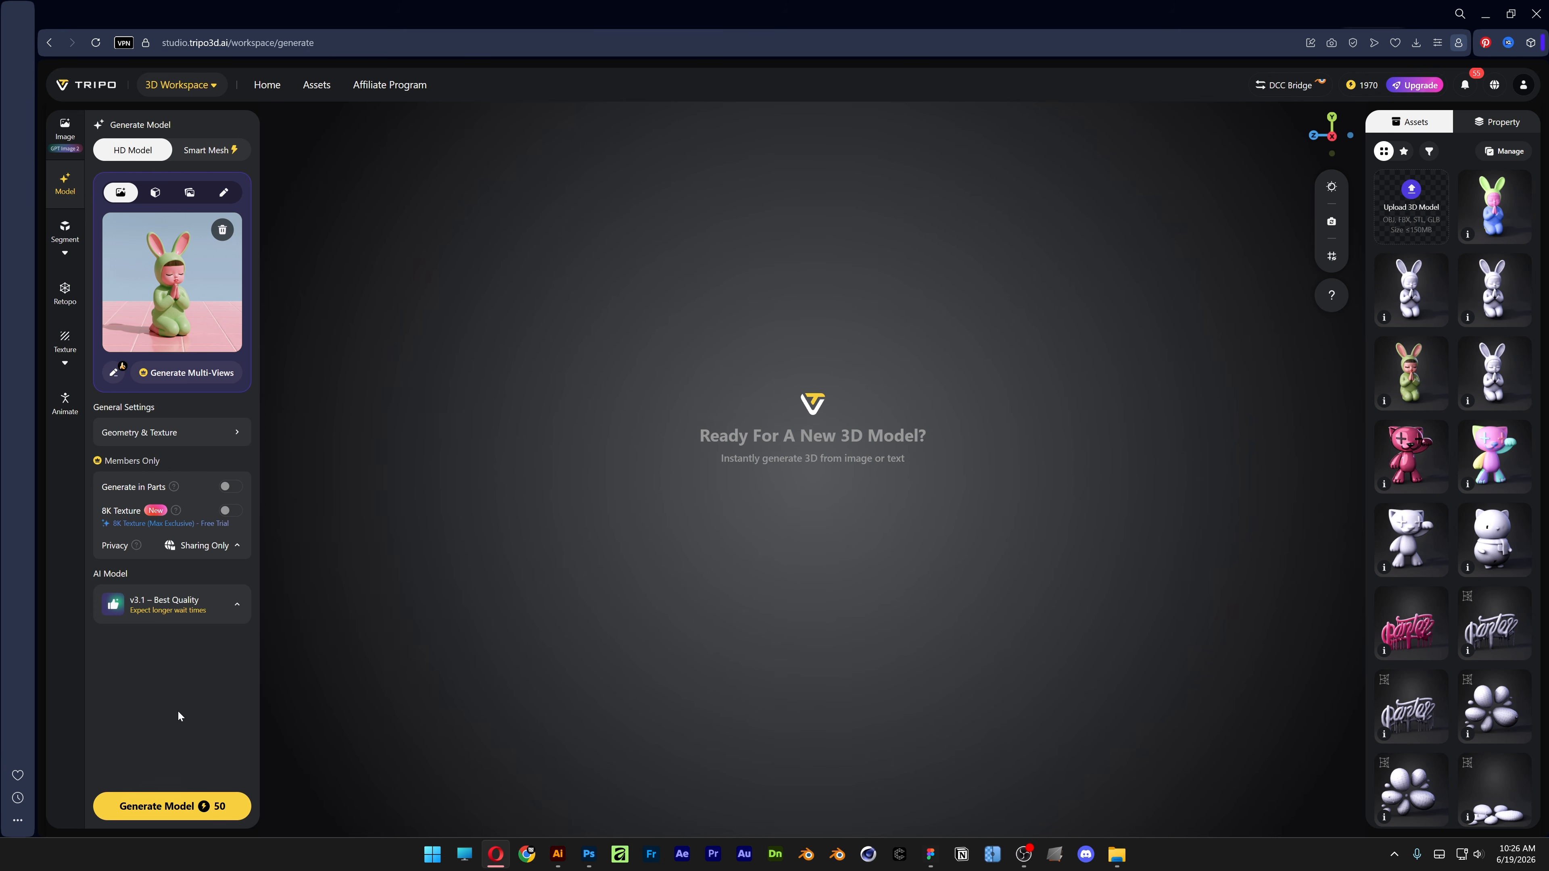
left_click(182, 815)
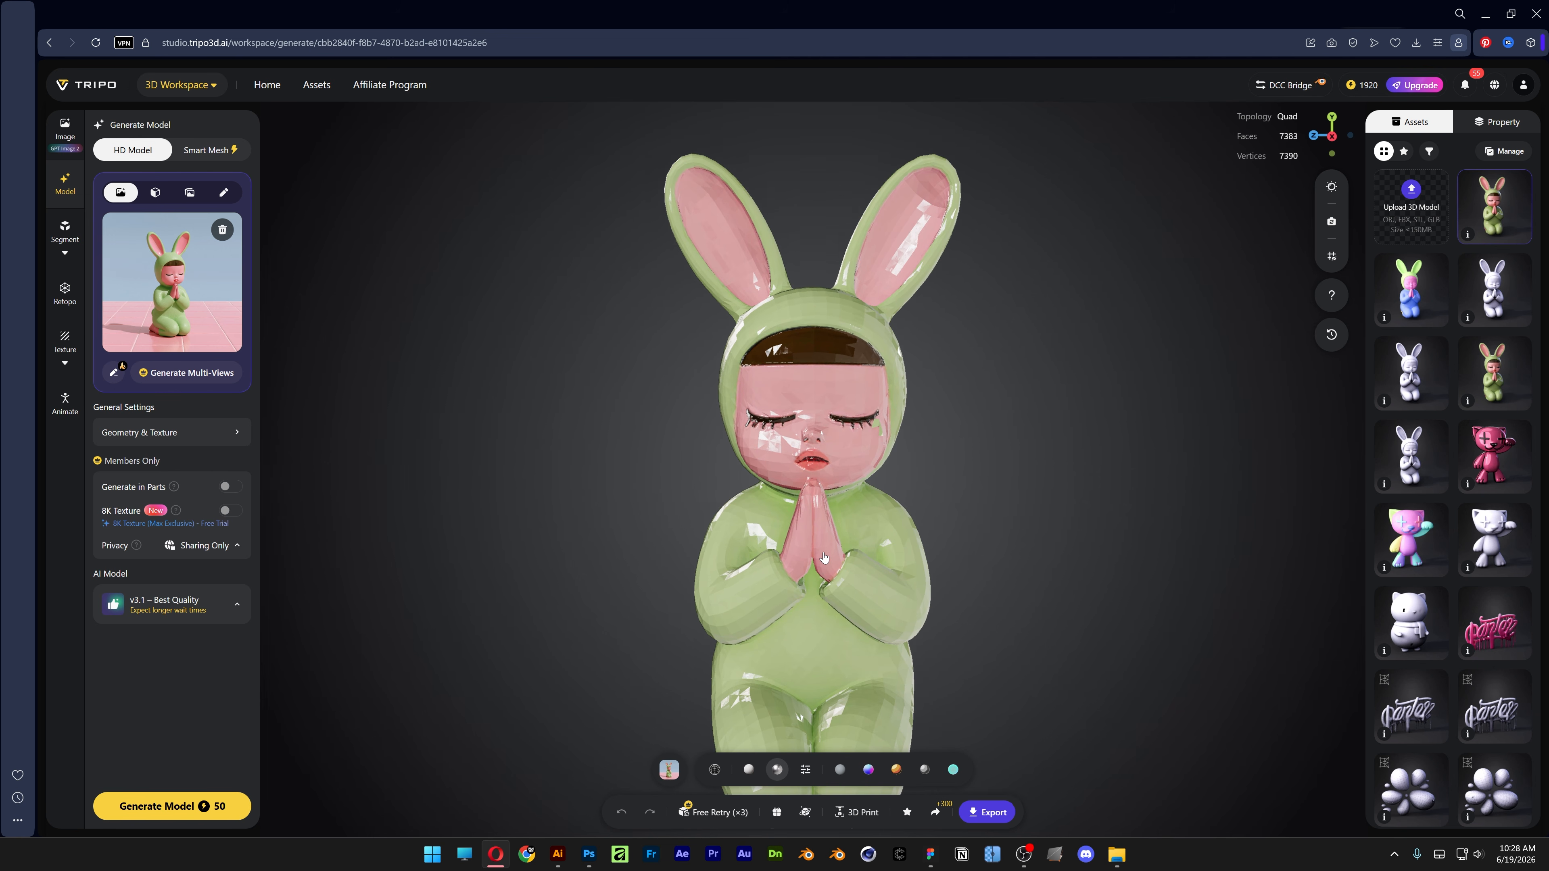
Examine the generated bunny model from the front, the side and close up on its face and hands.
left_click_drag(823, 557, 937, 564)
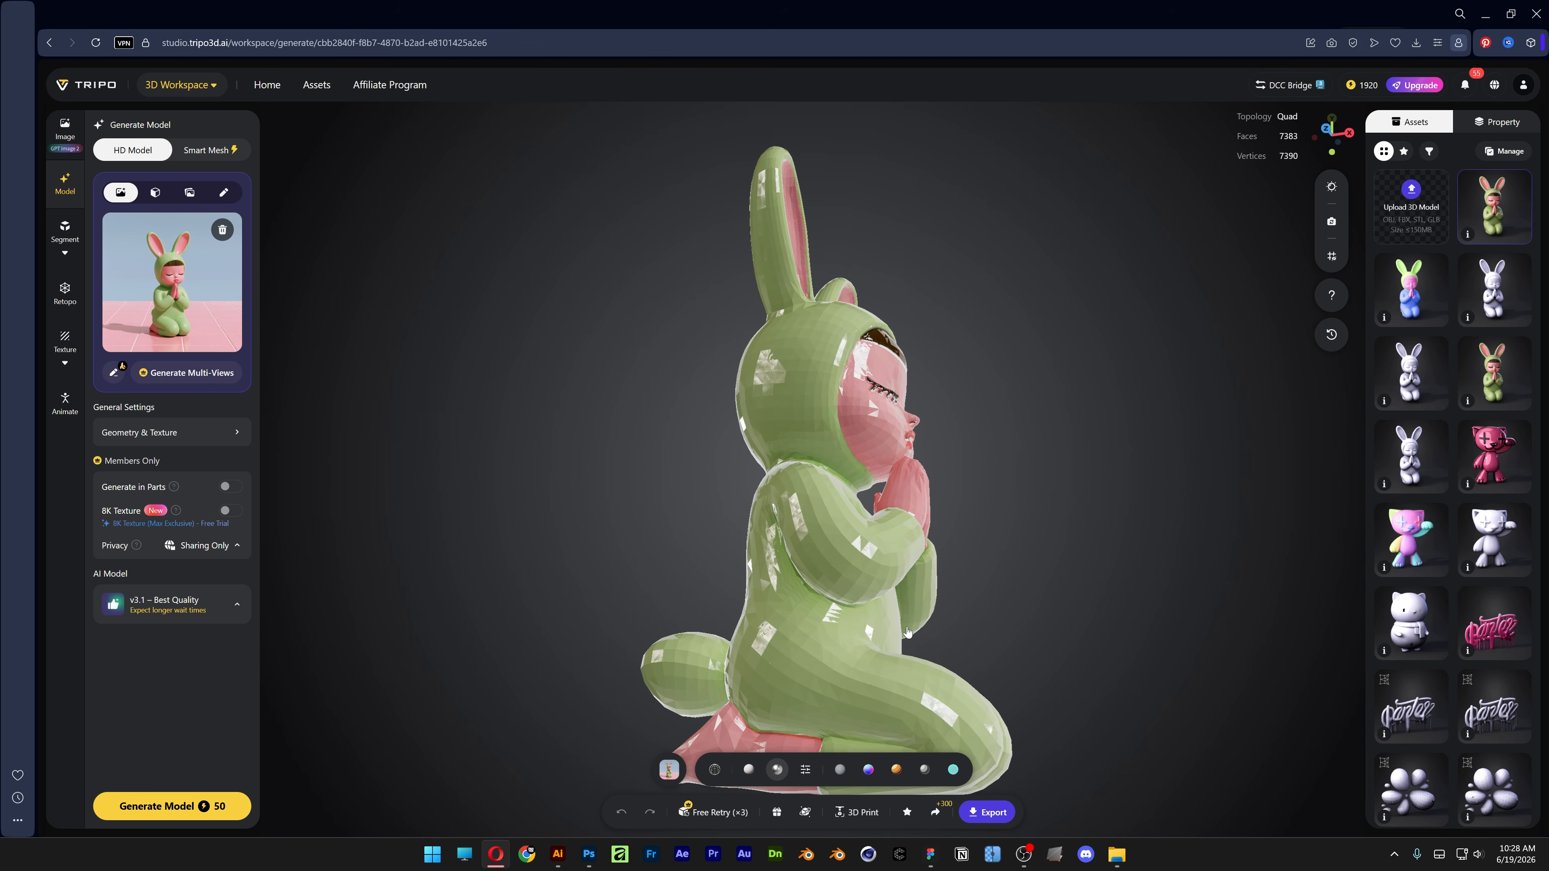
scroll(907, 632, "down", 3)
mouse_move(865, 606)
left_mouse_down()
mouse_move(862, 527)
mouse_move(864, 612)
left_mouse_up()
scroll(863, 613, "up", 5)
left_click_drag(784, 484, 757, 559)
scroll(755, 562, "up", 3)
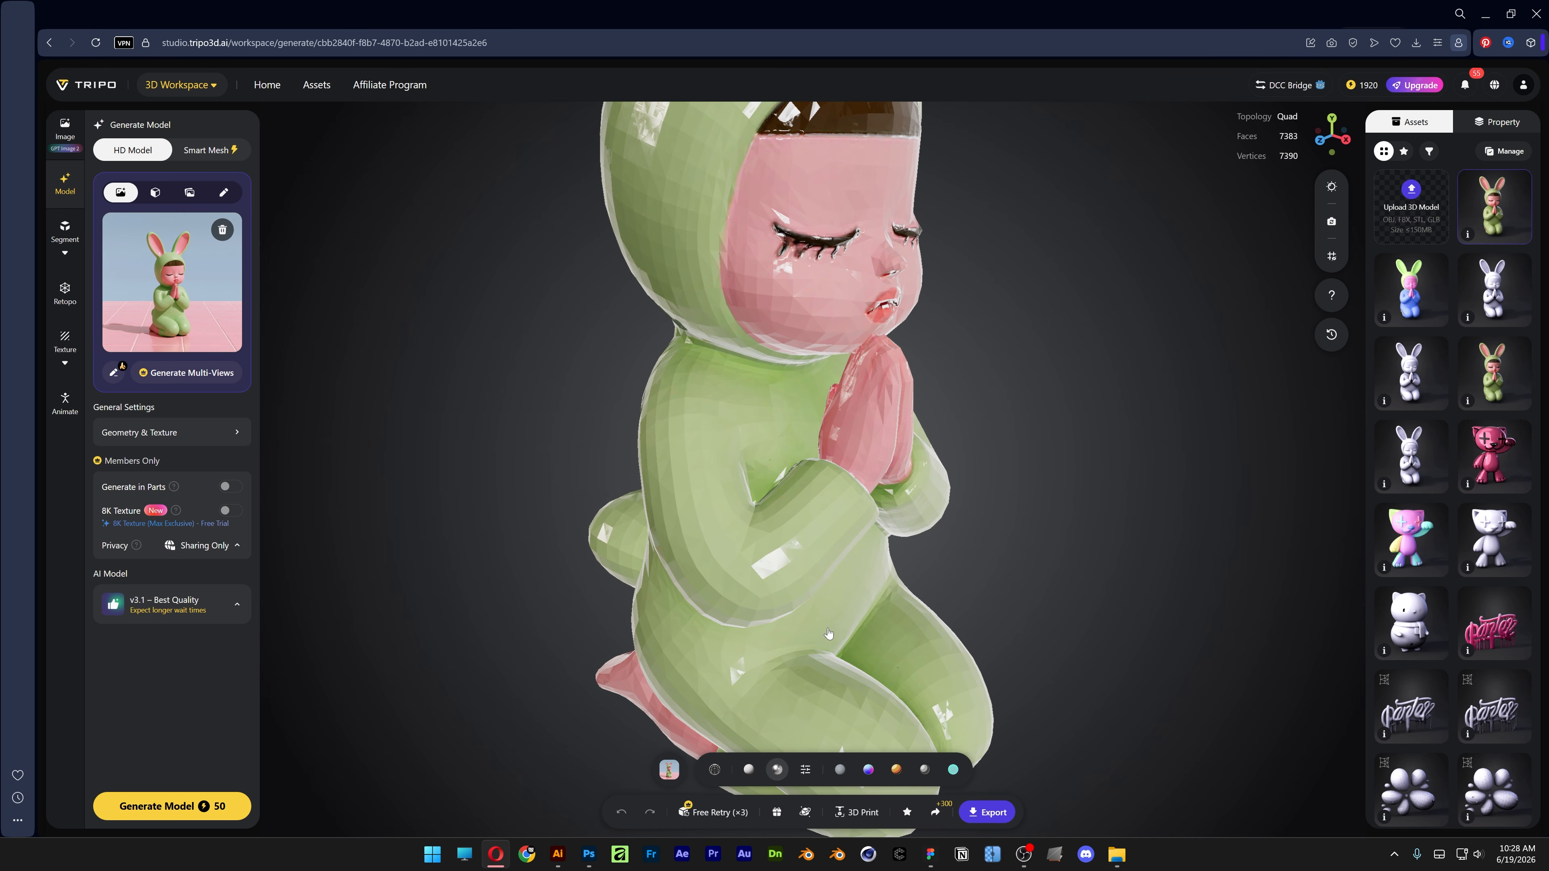
Configure the model export with OBJ format and 2k texture resolution.
left_click(991, 812)
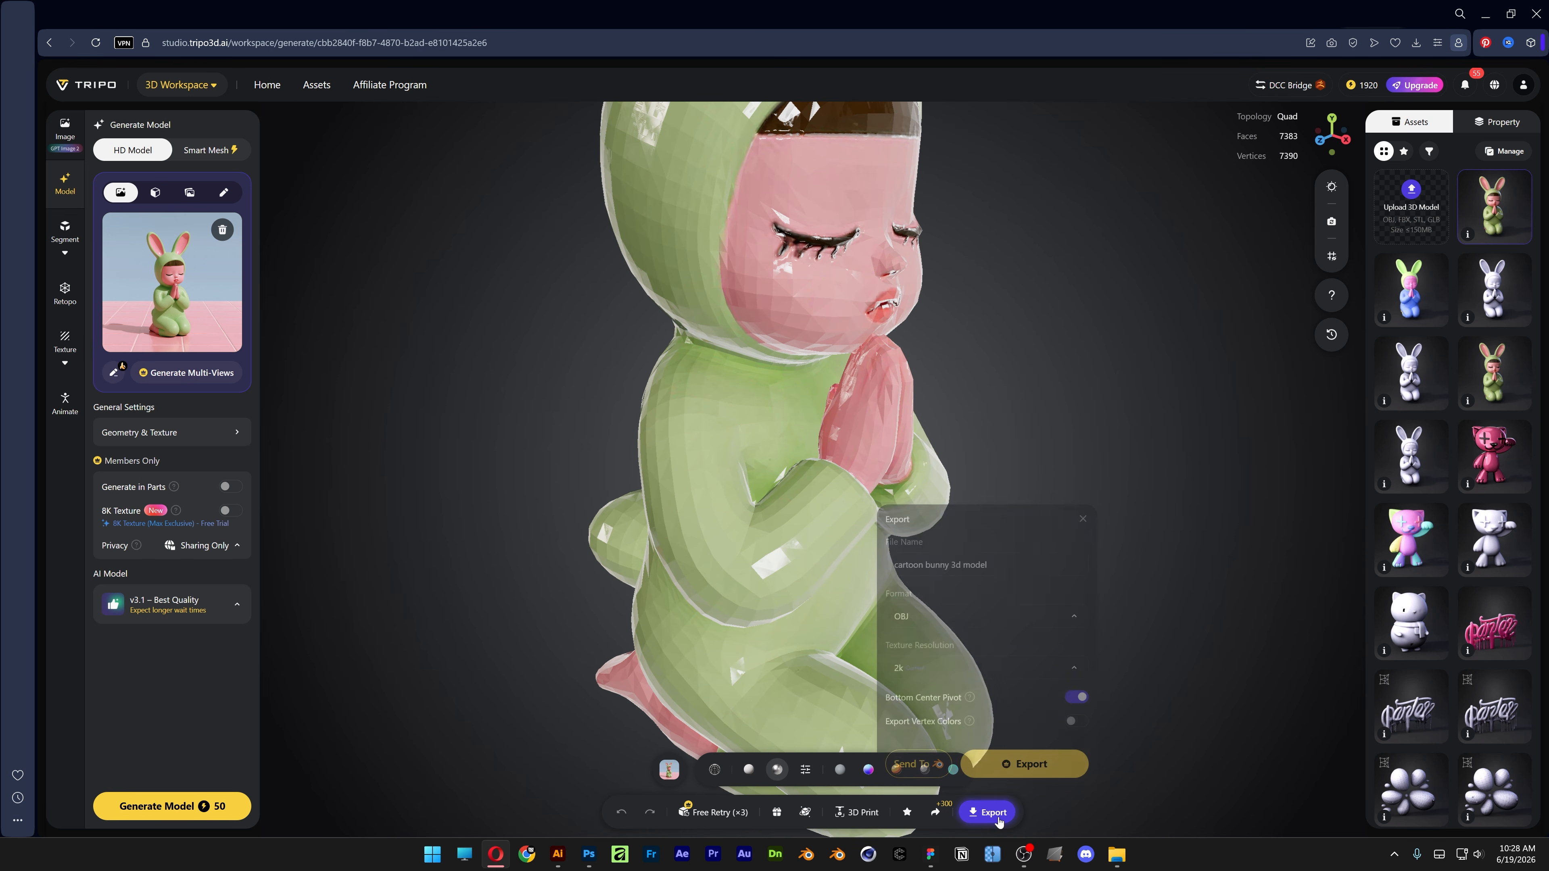
left_click(905, 611)
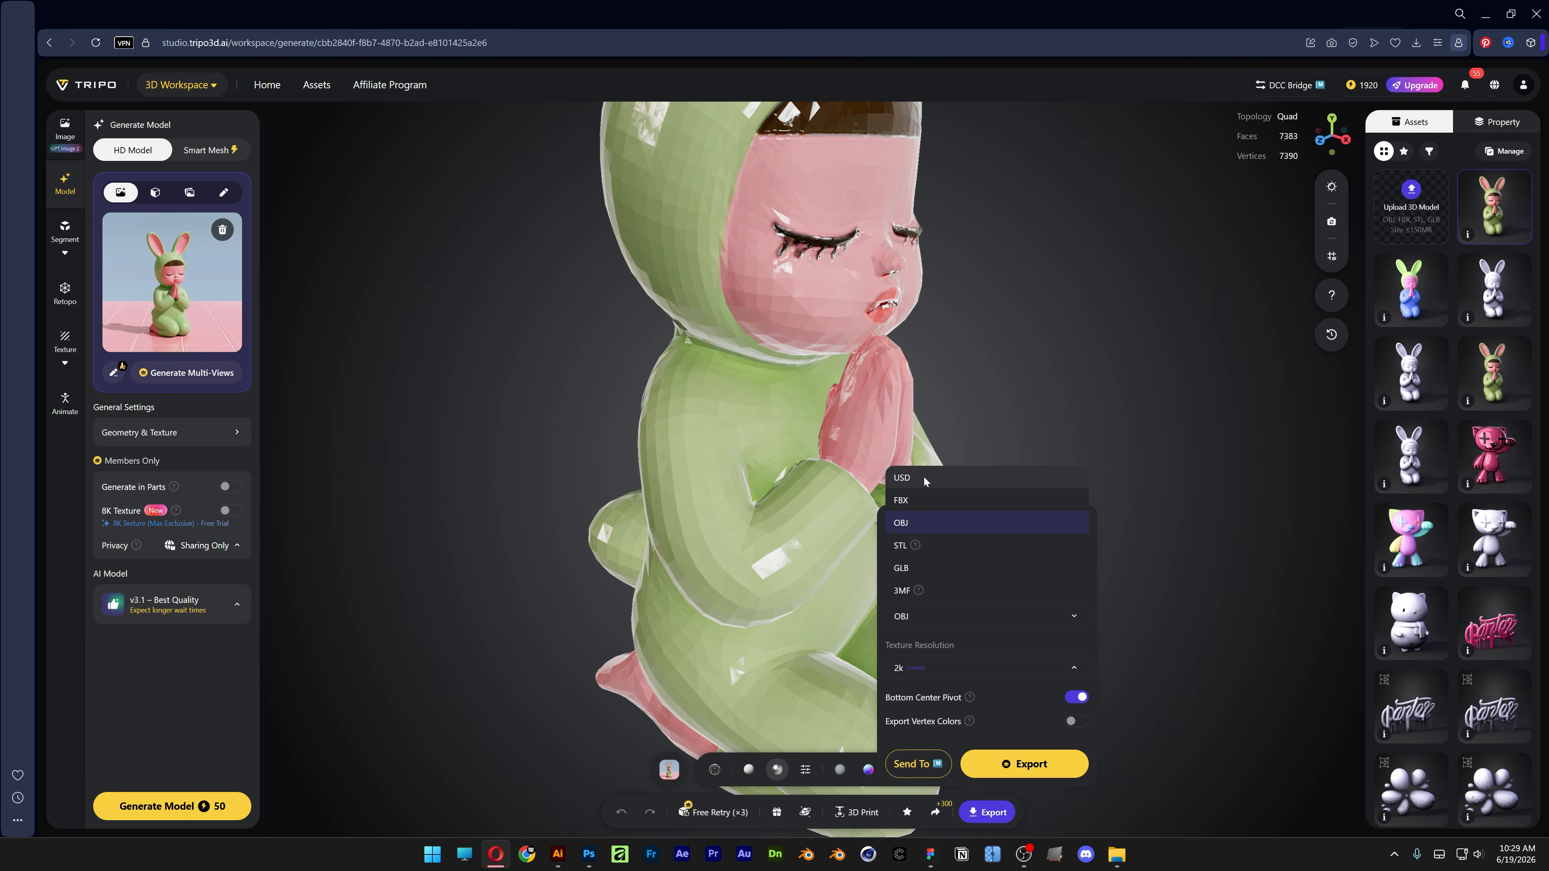
left_click(918, 523)
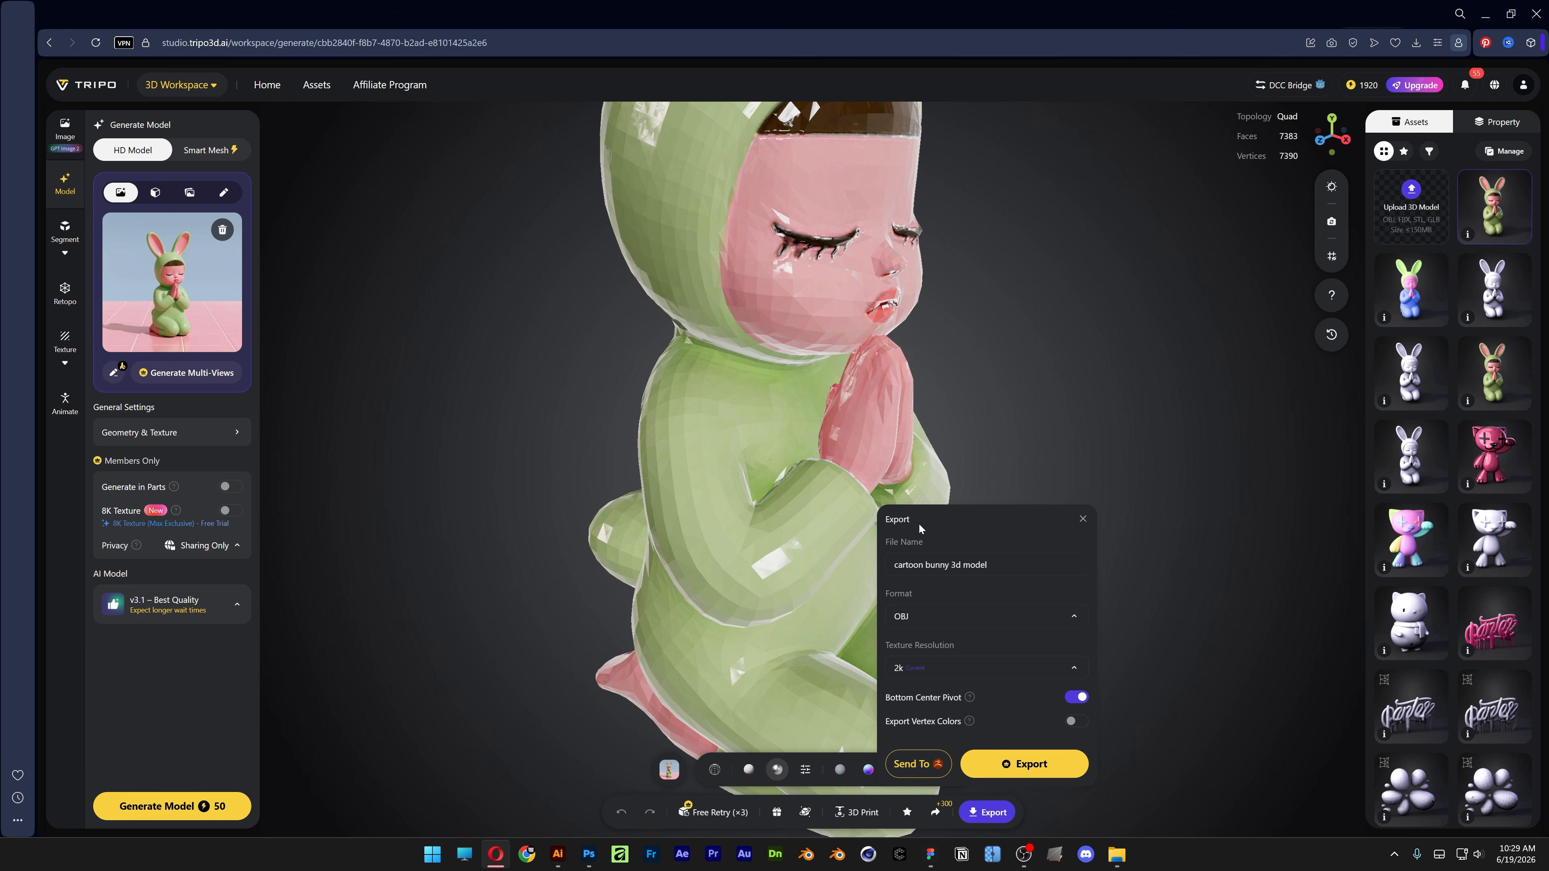
left_click(922, 670)
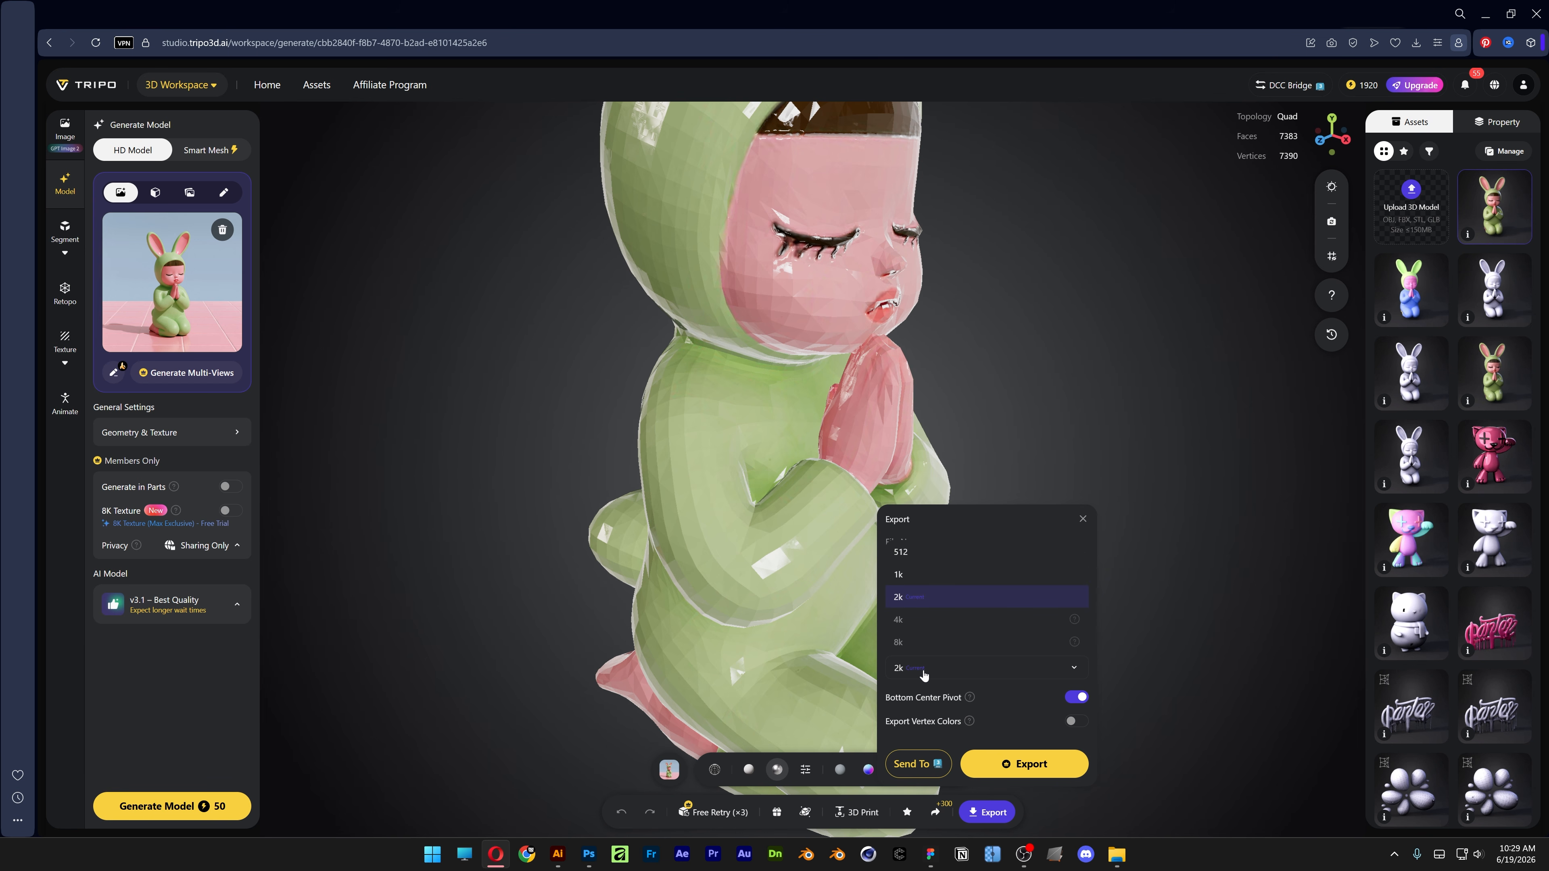
left_click(924, 671)
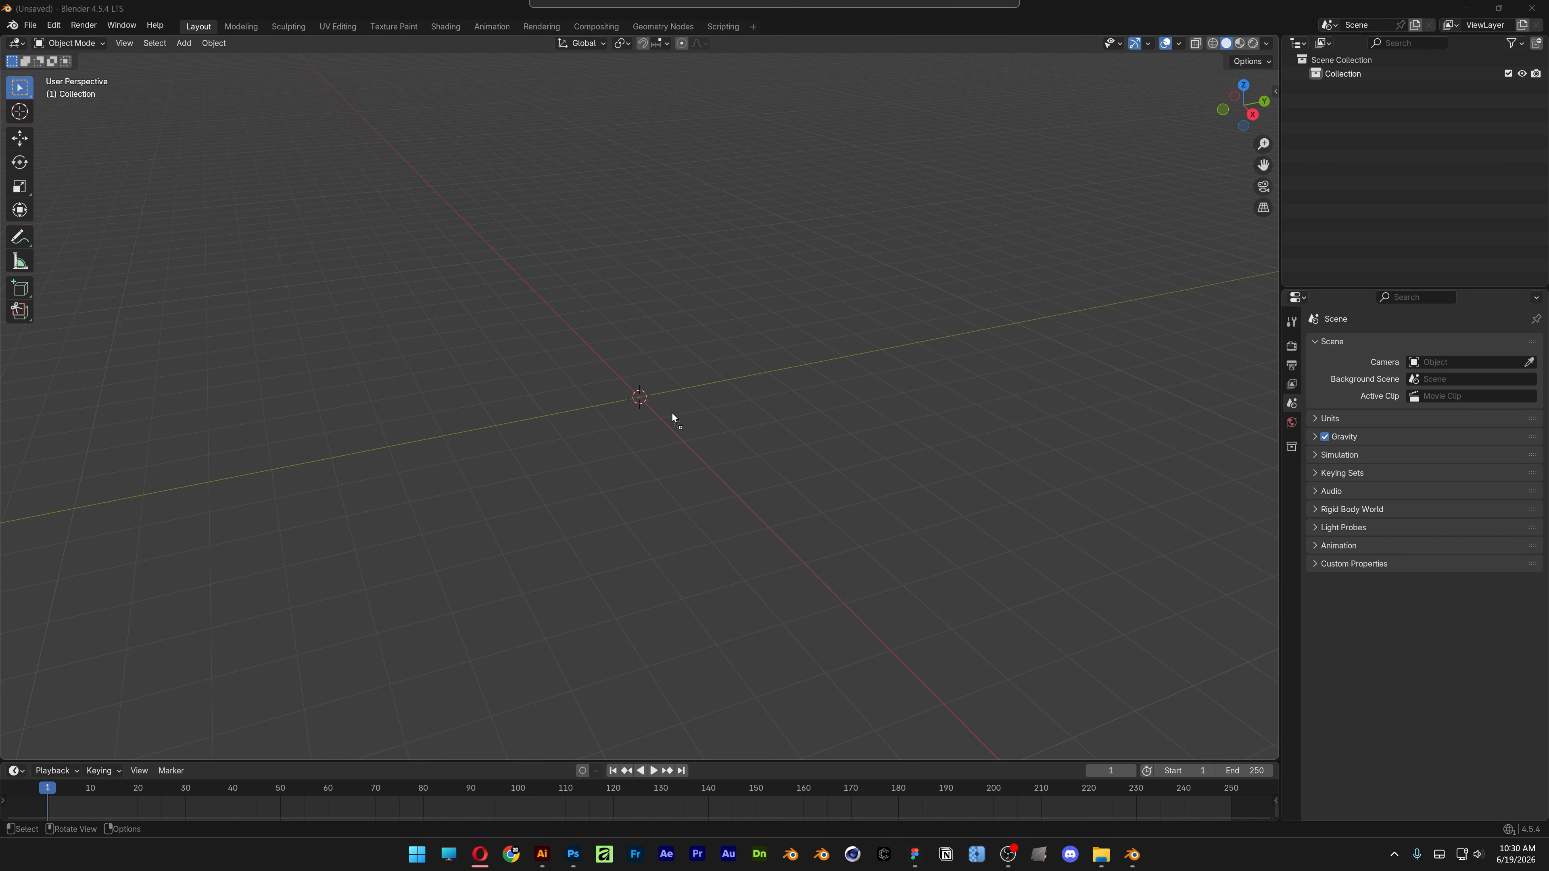
Switch to Blender, import the exported bunny OBJ with default options and show it in Material Preview shading.
left_click_drag(672, 413, 670, 412)
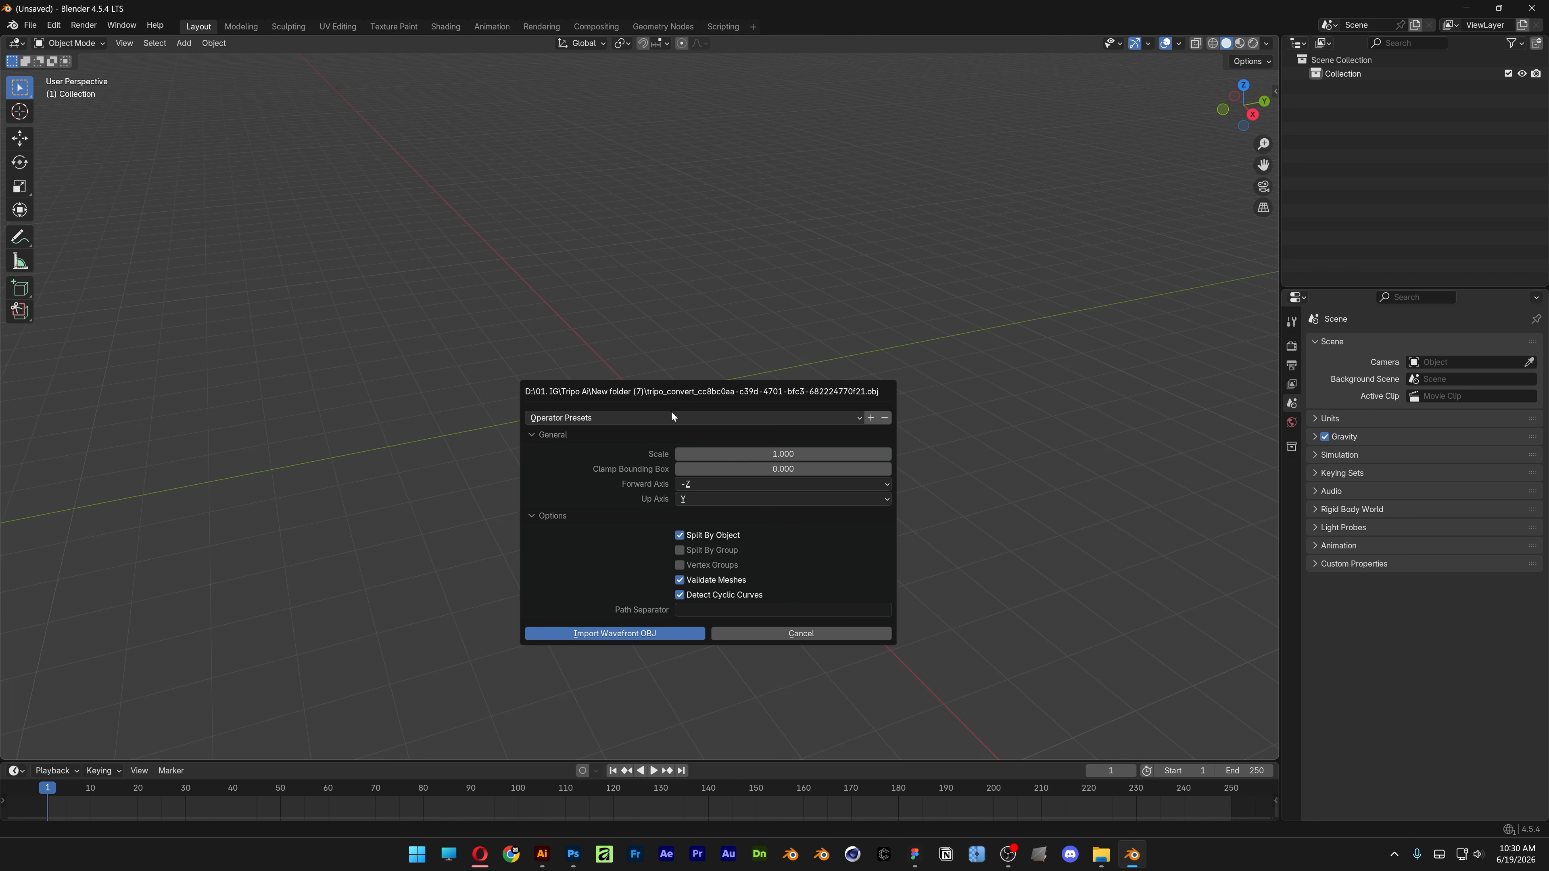
left_click(647, 638)
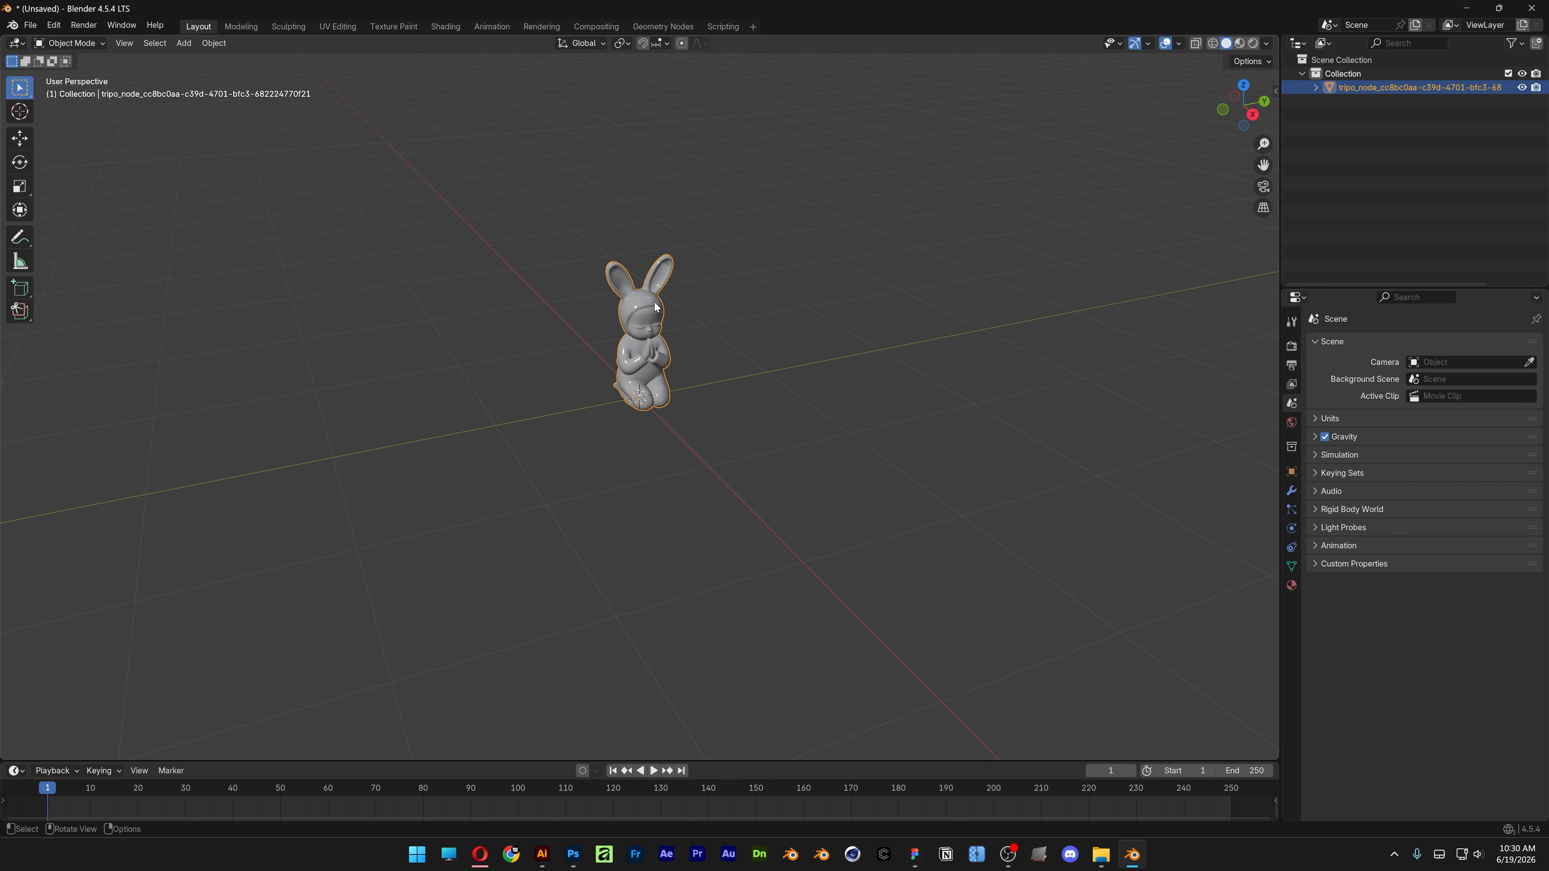
scroll(655, 306, "up", 8)
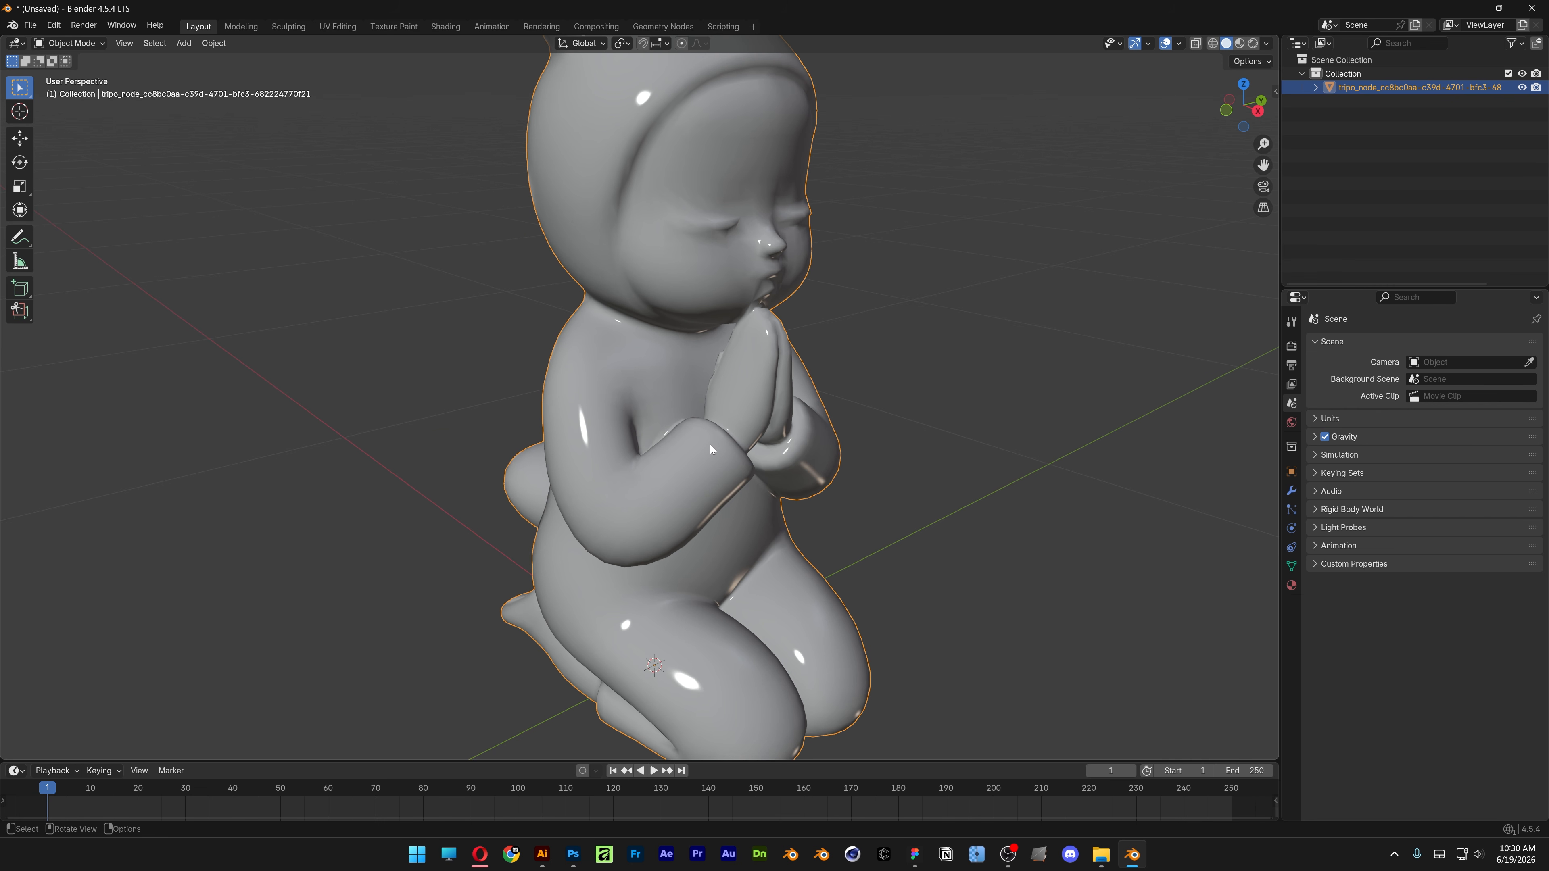
left_click(1241, 45)
mouse_move(817, 342)
middle_mouse_down()
mouse_move(773, 322)
mouse_move(814, 321)
middle_mouse_up()
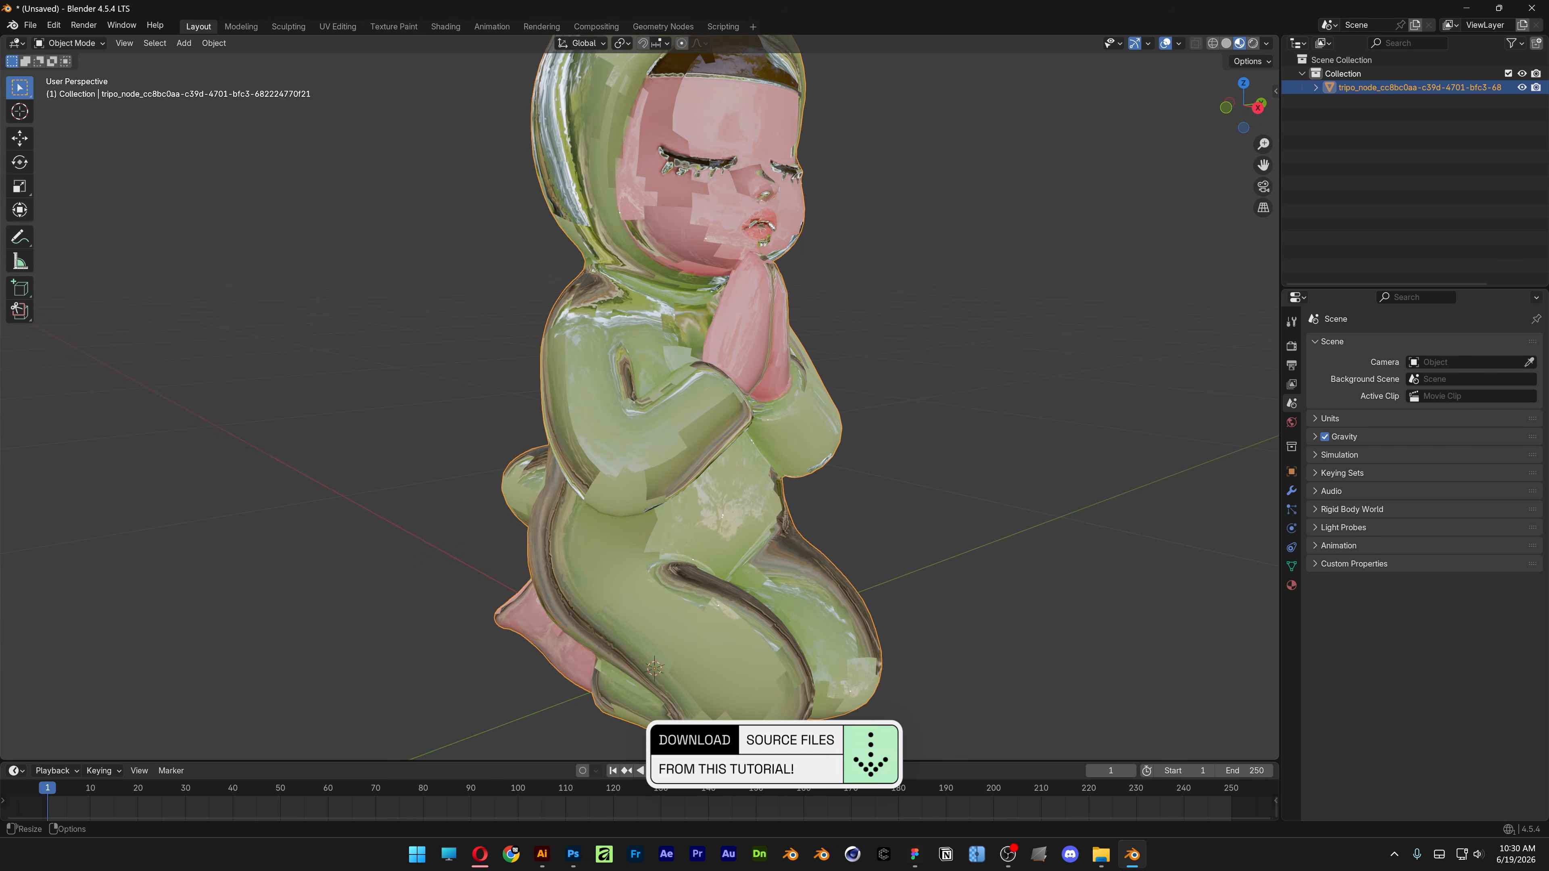
Enlarge the timeline area and turn it into a Shader Editor showing the bunny's material nodes.
left_click_drag(118, 762, 119, 507)
left_click(18, 515)
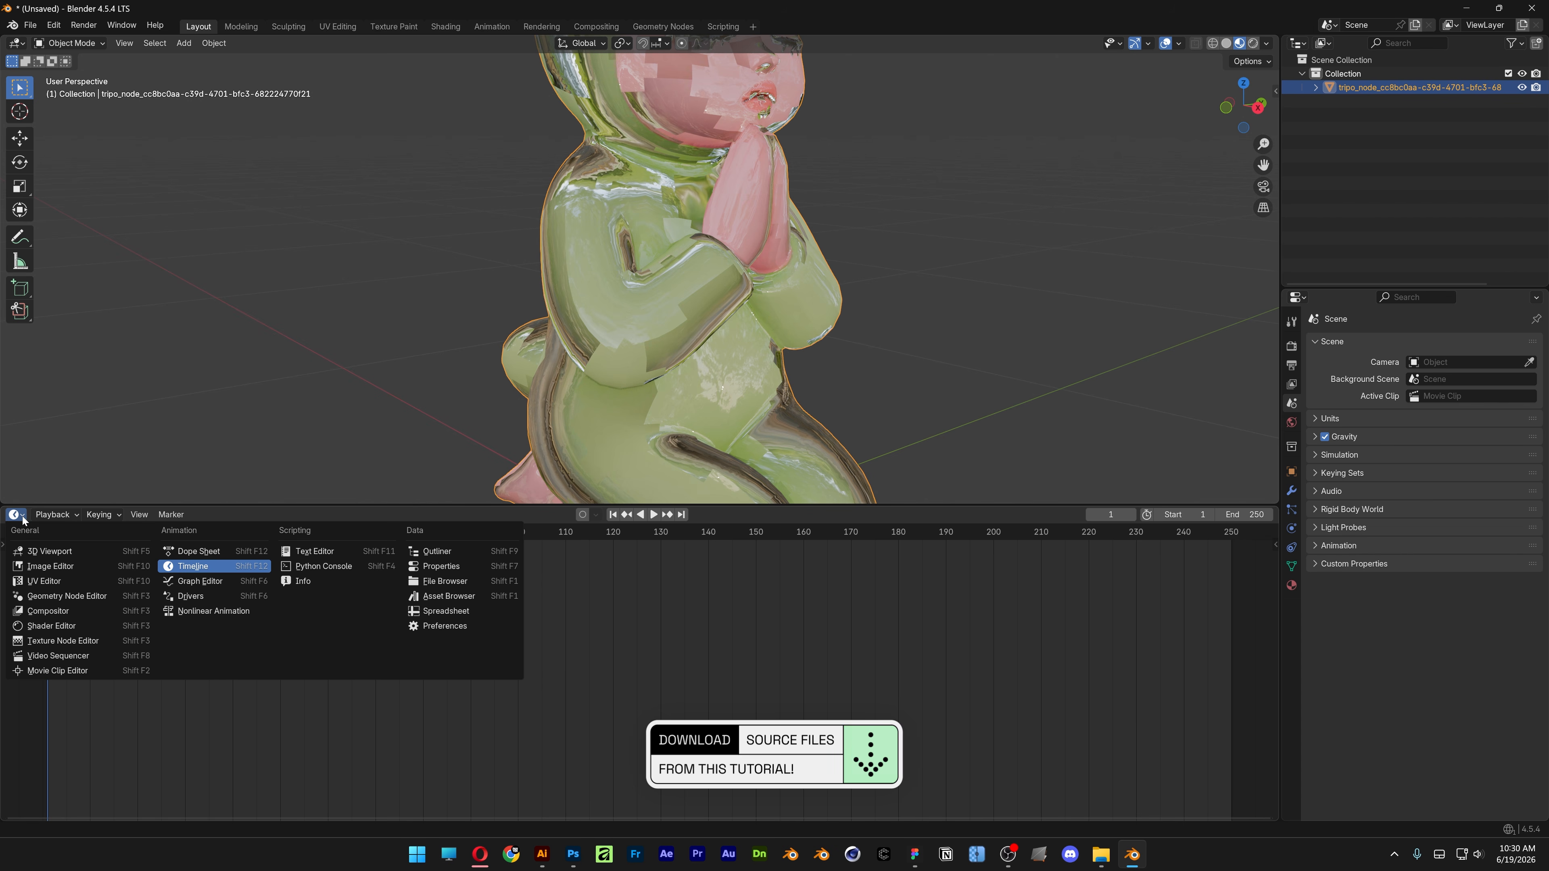
left_click(85, 626)
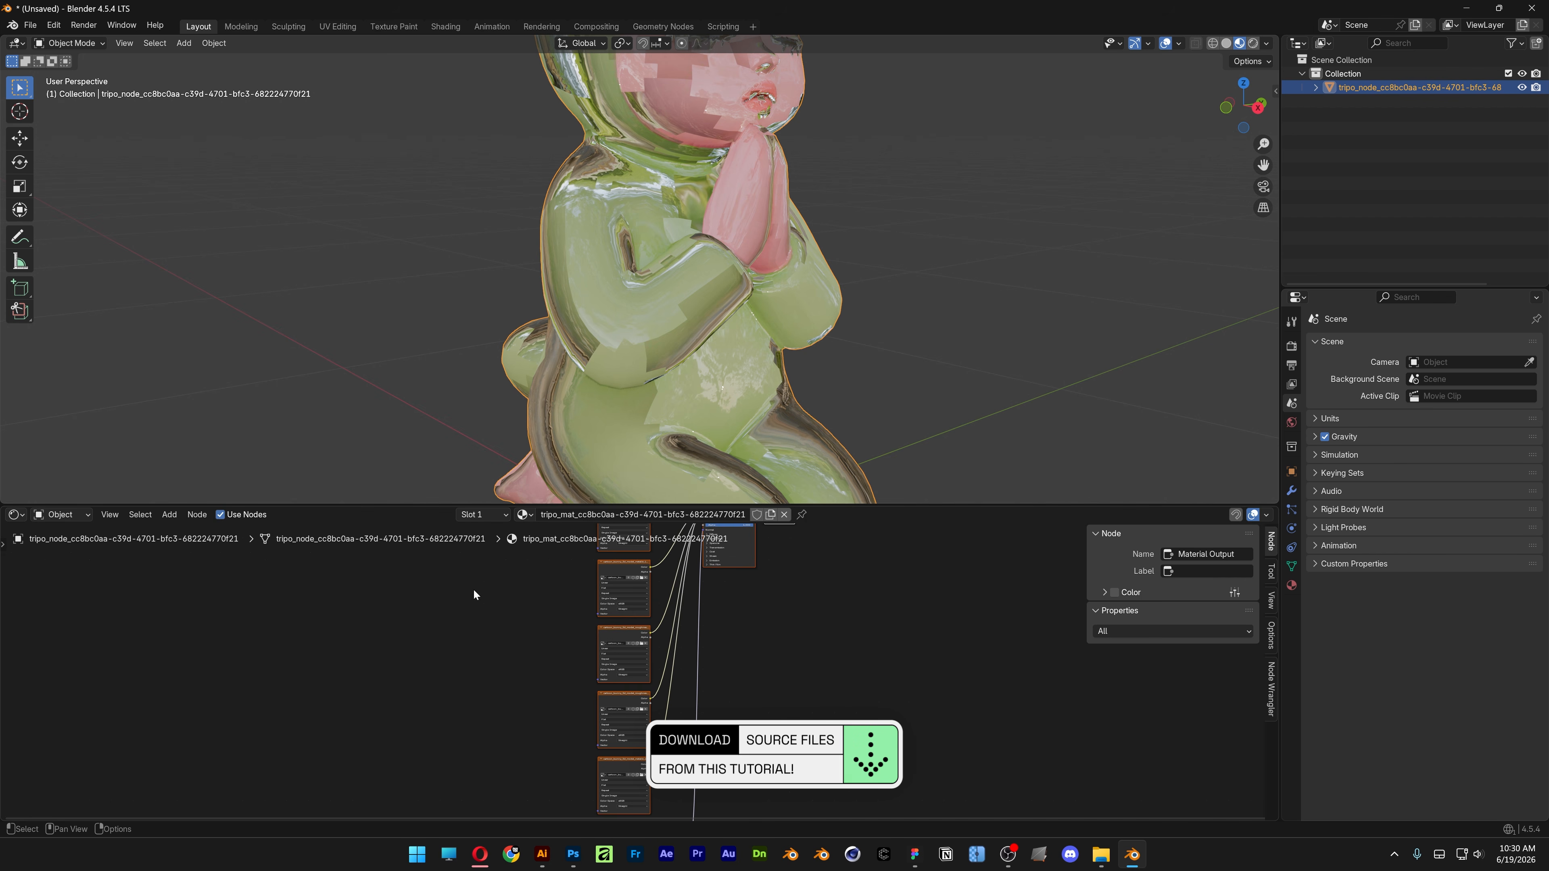
left_click_drag(451, 505, 472, 316)
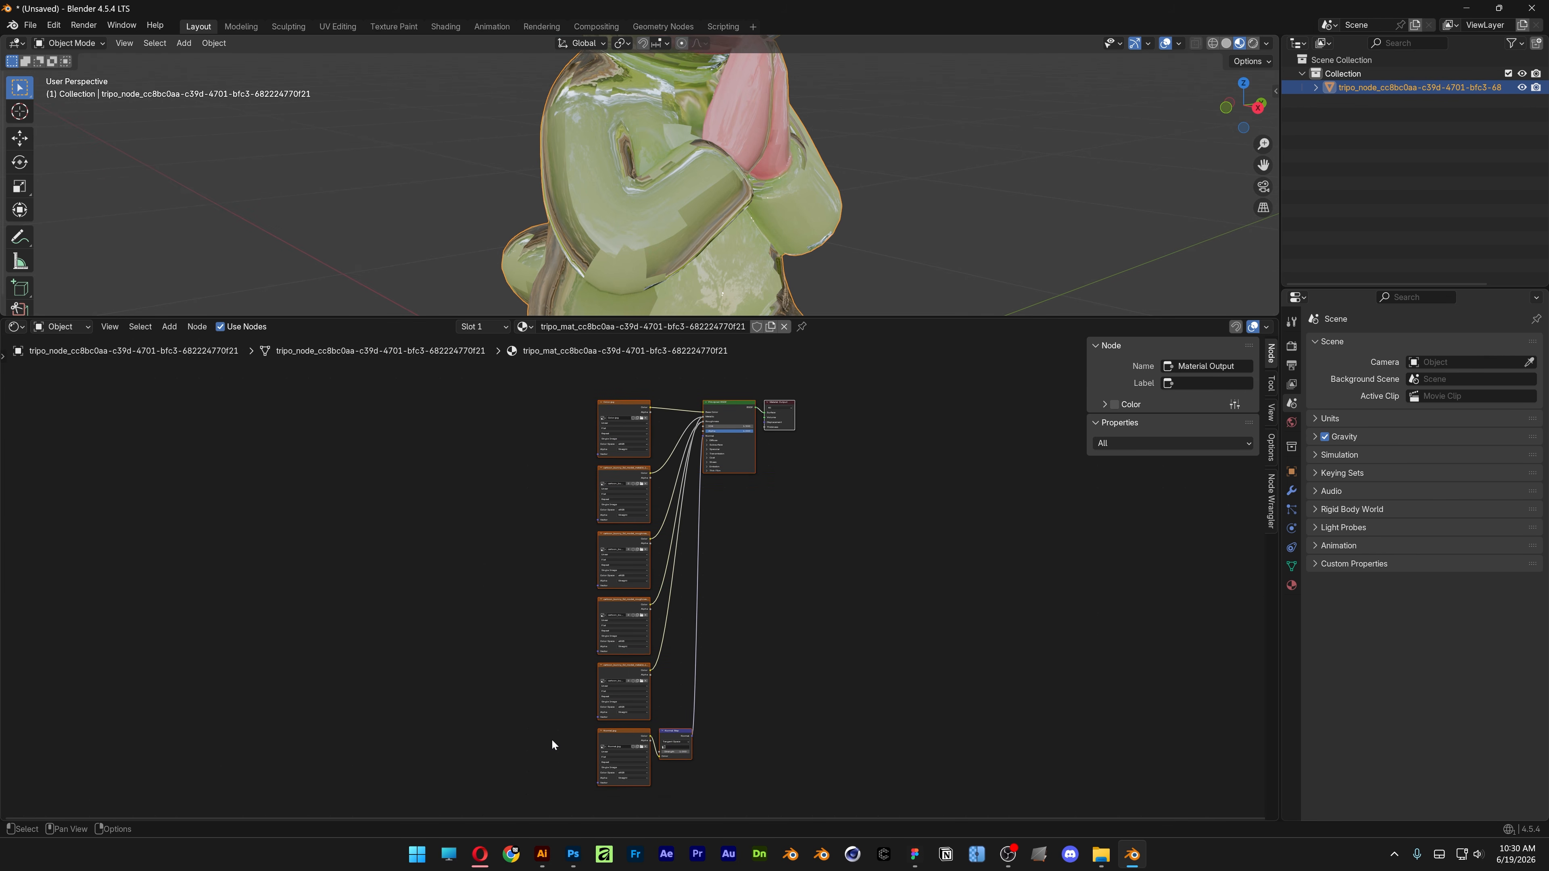
Delete the normal map node and every image texture node except the base color one, then shrink the Shader Editor area.
left_click_drag(544, 762, 660, 480)
key("x")
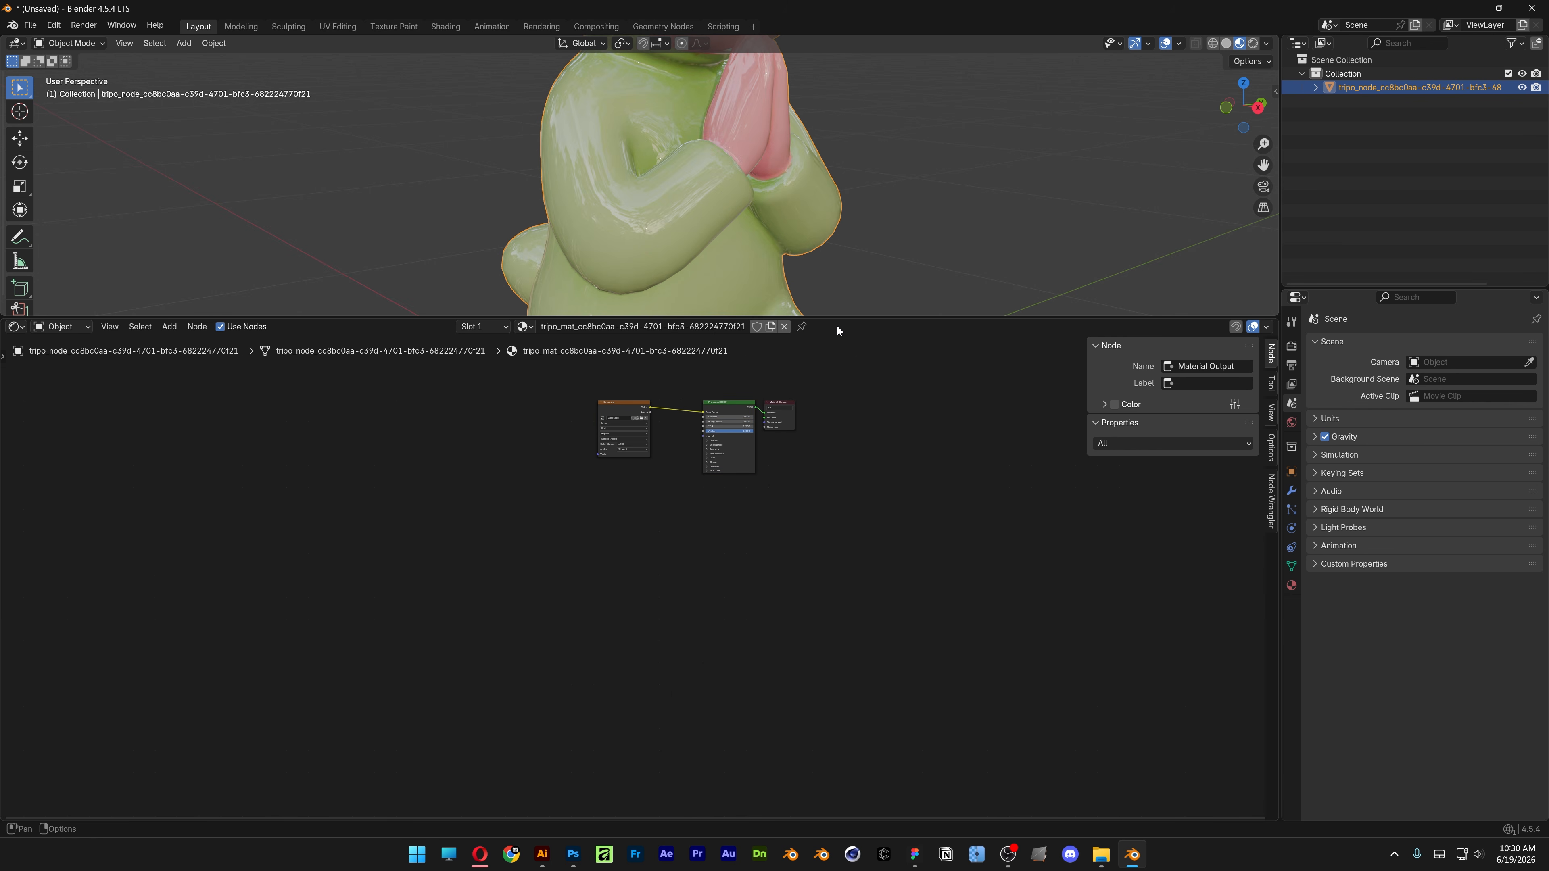
left_click_drag(845, 317, 845, 717)
scroll(749, 327, "up", 2)
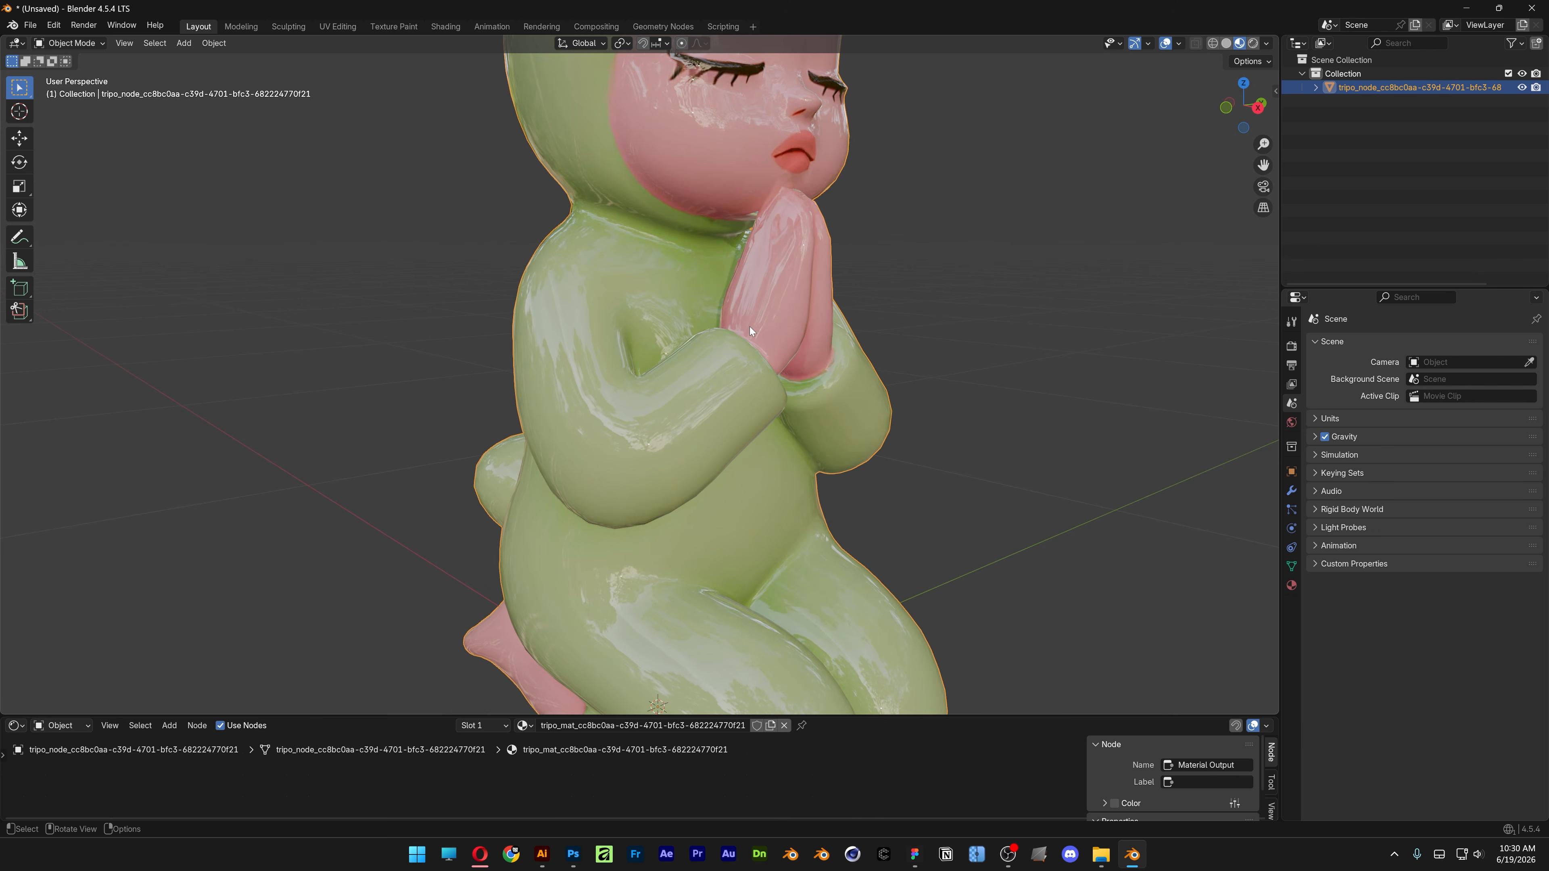
mouse_move(749, 327)
middle_mouse_down()
mouse_move(729, 322)
mouse_move(745, 335)
middle_mouse_up()
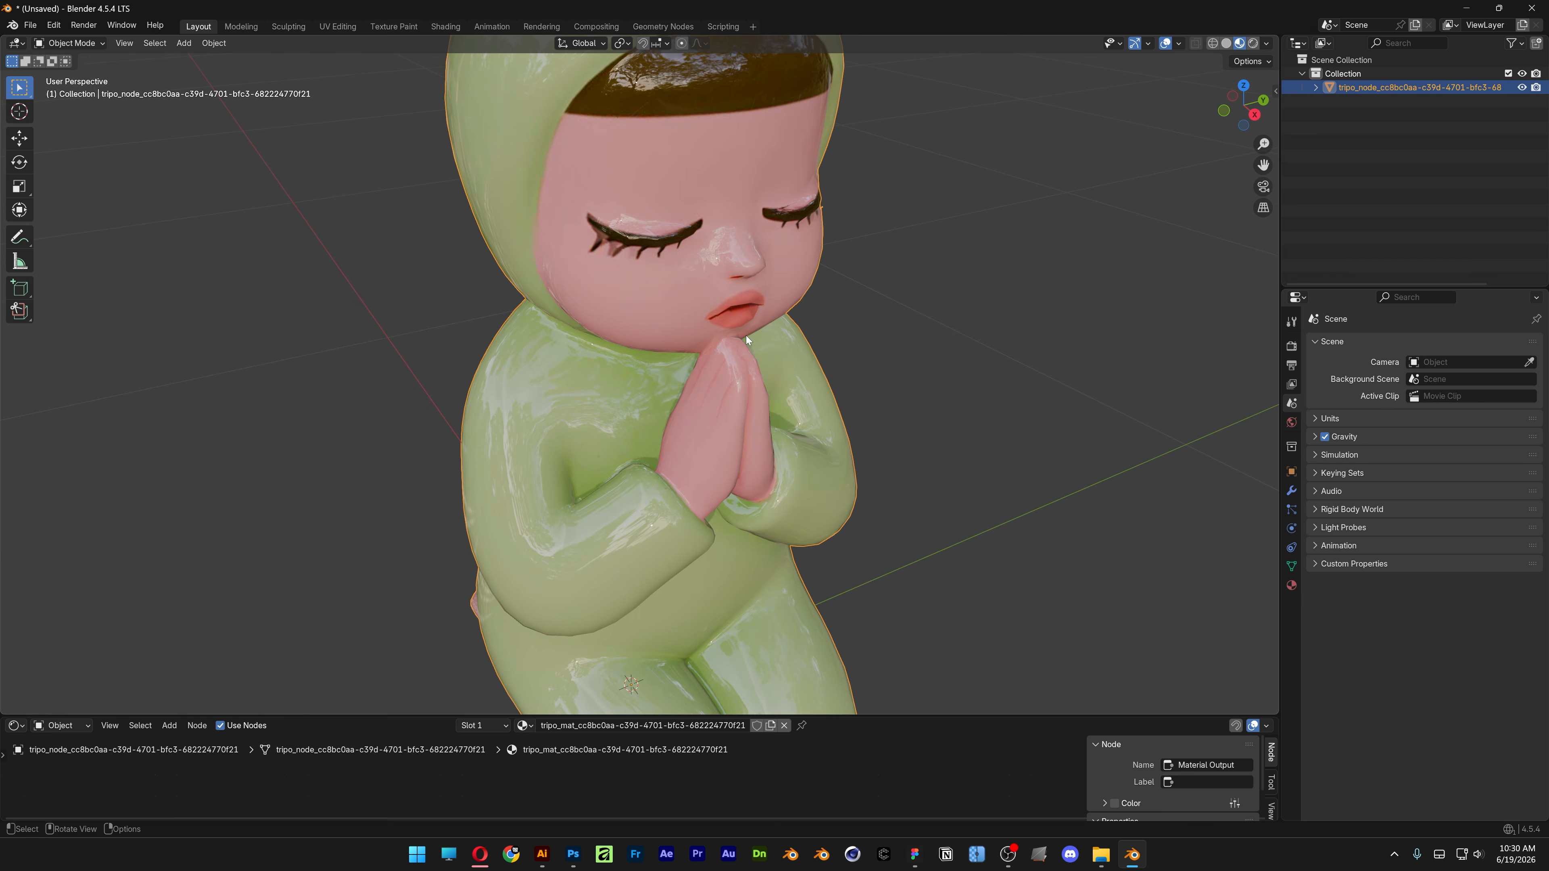
Examine the bunny's mesh topology around the arms, hands and face in Edit Mode with Solid shading, then return to Object Mode.
key("Tab")
mouse_move(736, 410)
middle_mouse_down()
mouse_move(985, 367)
mouse_move(934, 370)
mouse_move(985, 347)
mouse_move(881, 261)
middle_mouse_up()
left_click(1226, 43)
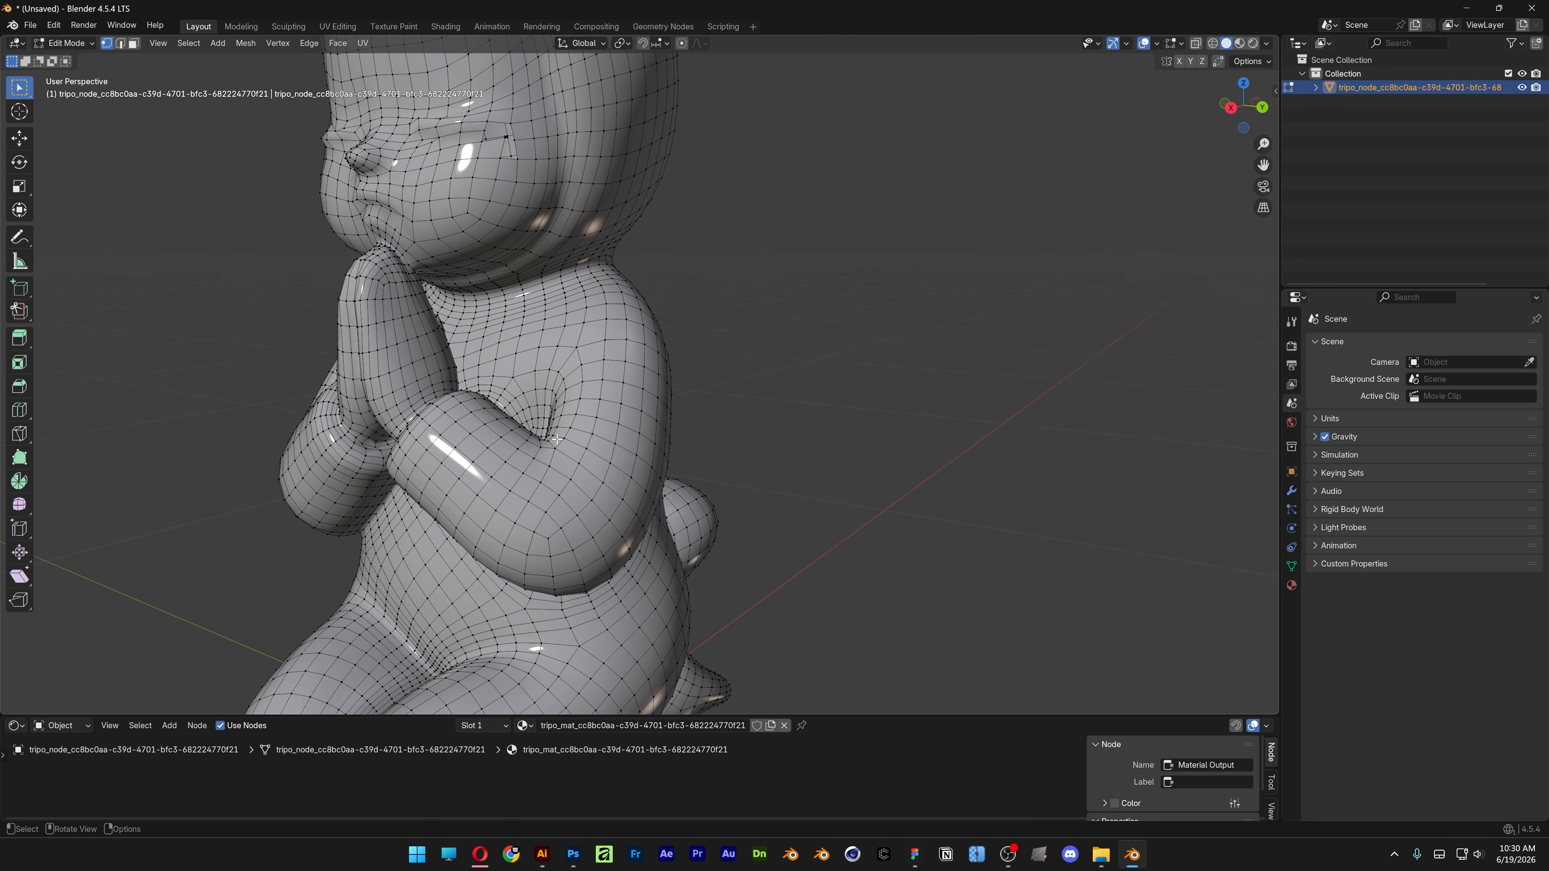
middle_click_drag(458, 318, 497, 341)
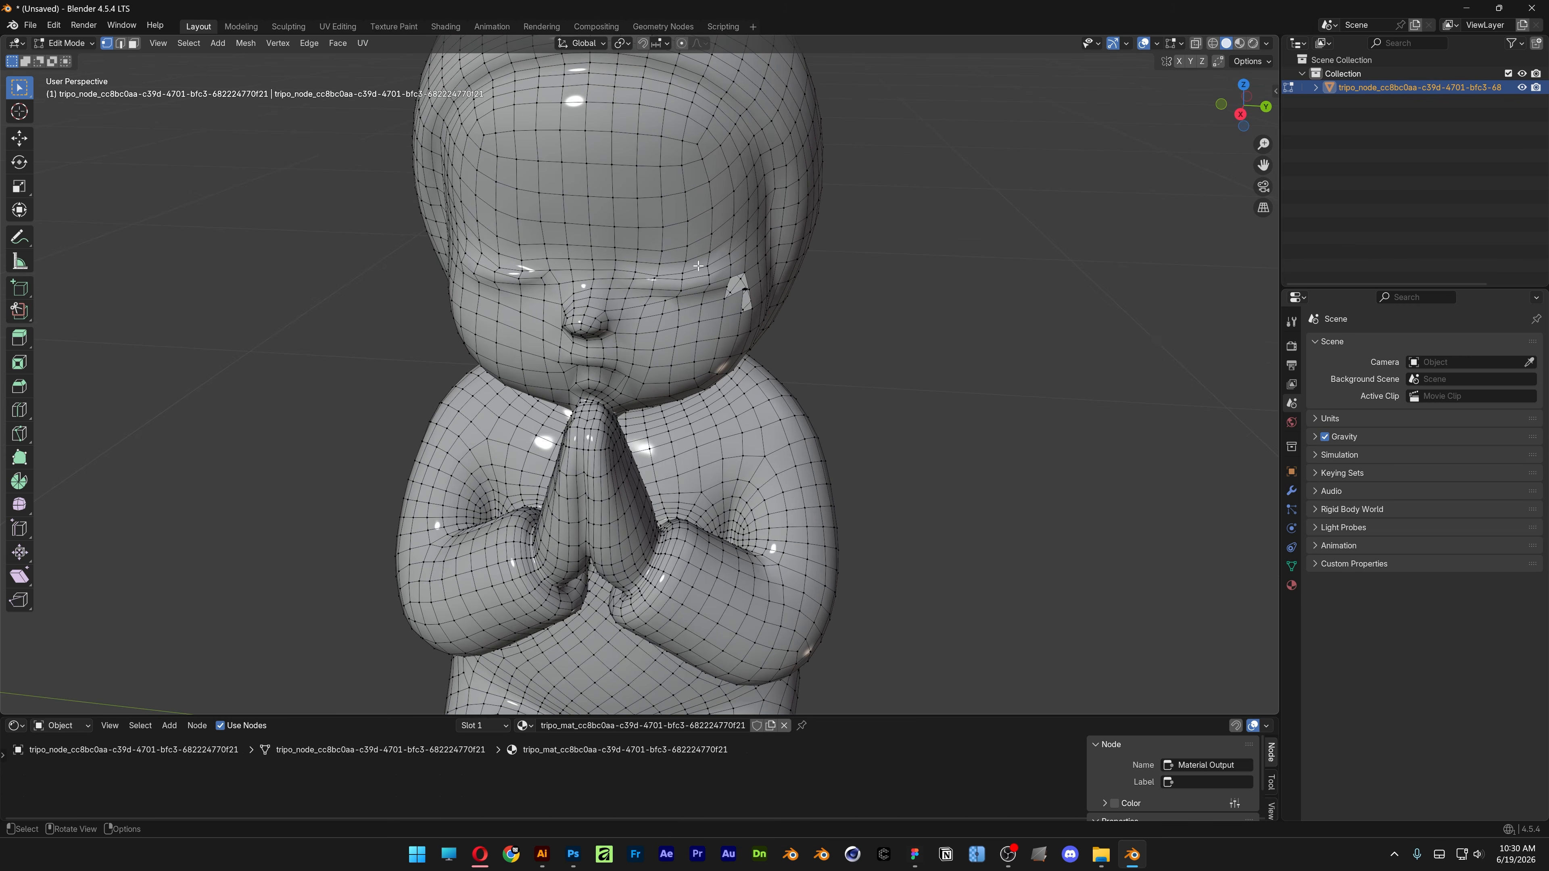
scroll(792, 282, "up", 5)
middle_click_drag(799, 283, 884, 427)
scroll(653, 383, "down", 4)
scroll(653, 382, "down", 3)
key("Tab")
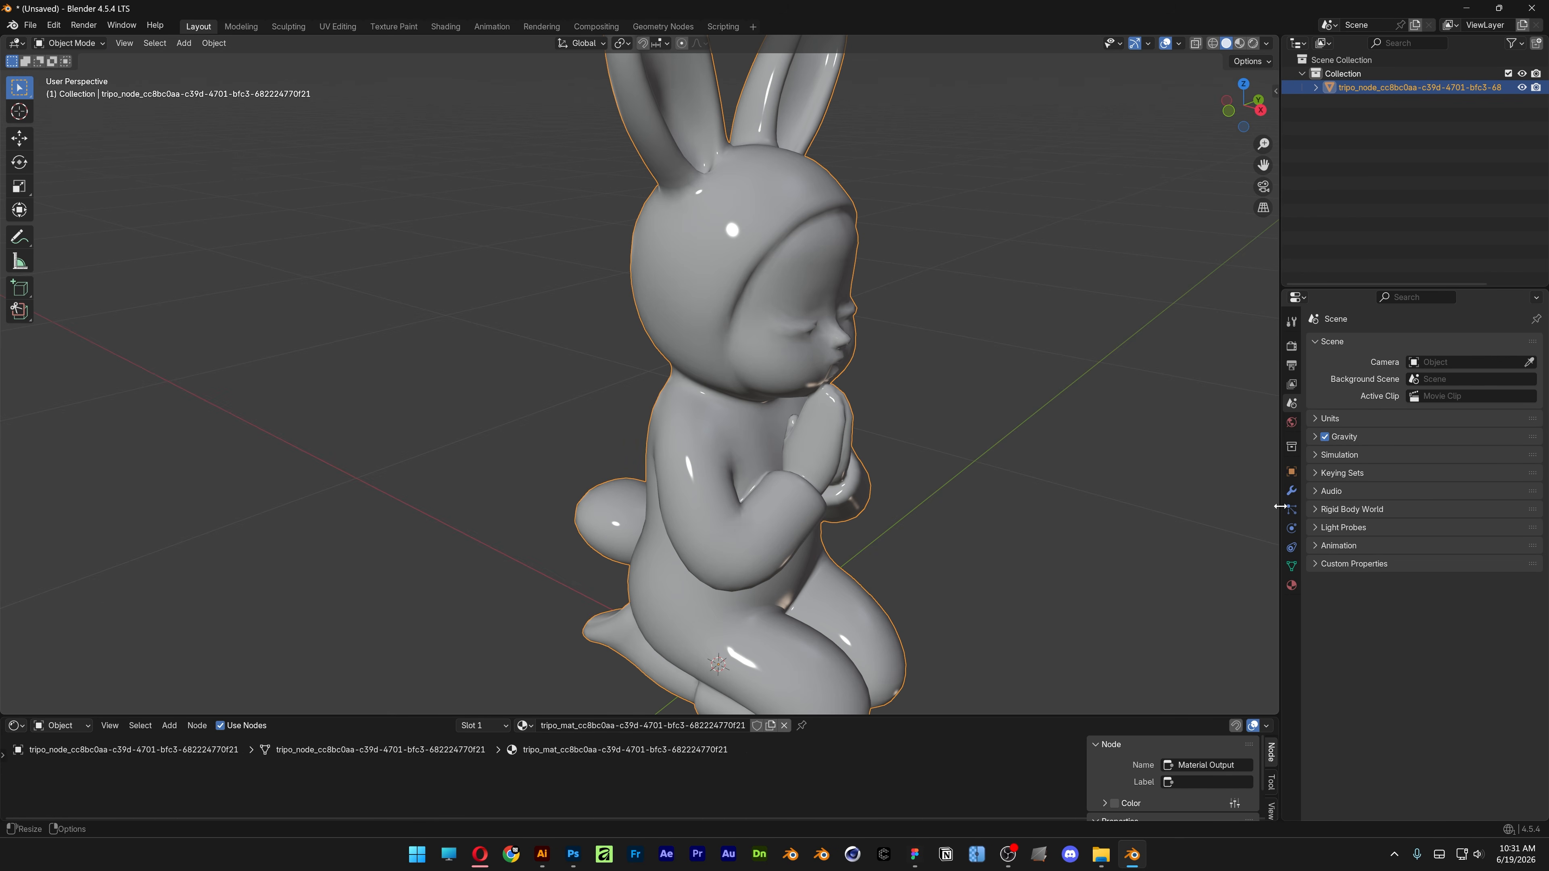
Add a Subdivision Surface modifier to the bunny object.
left_click(1291, 490)
left_click(1417, 345)
type("subd")
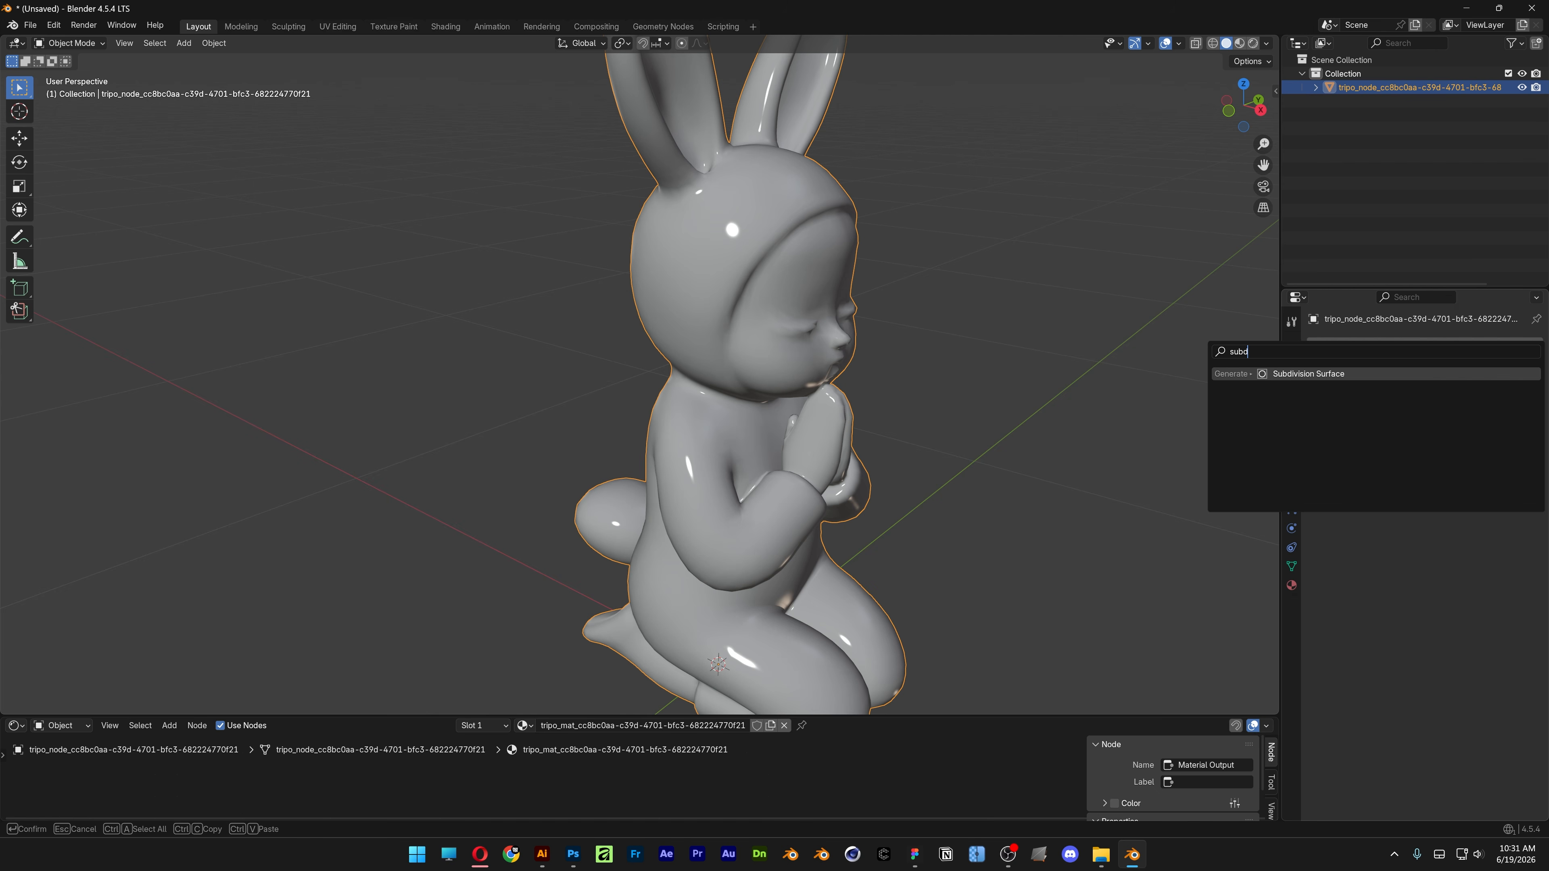
key("Return")
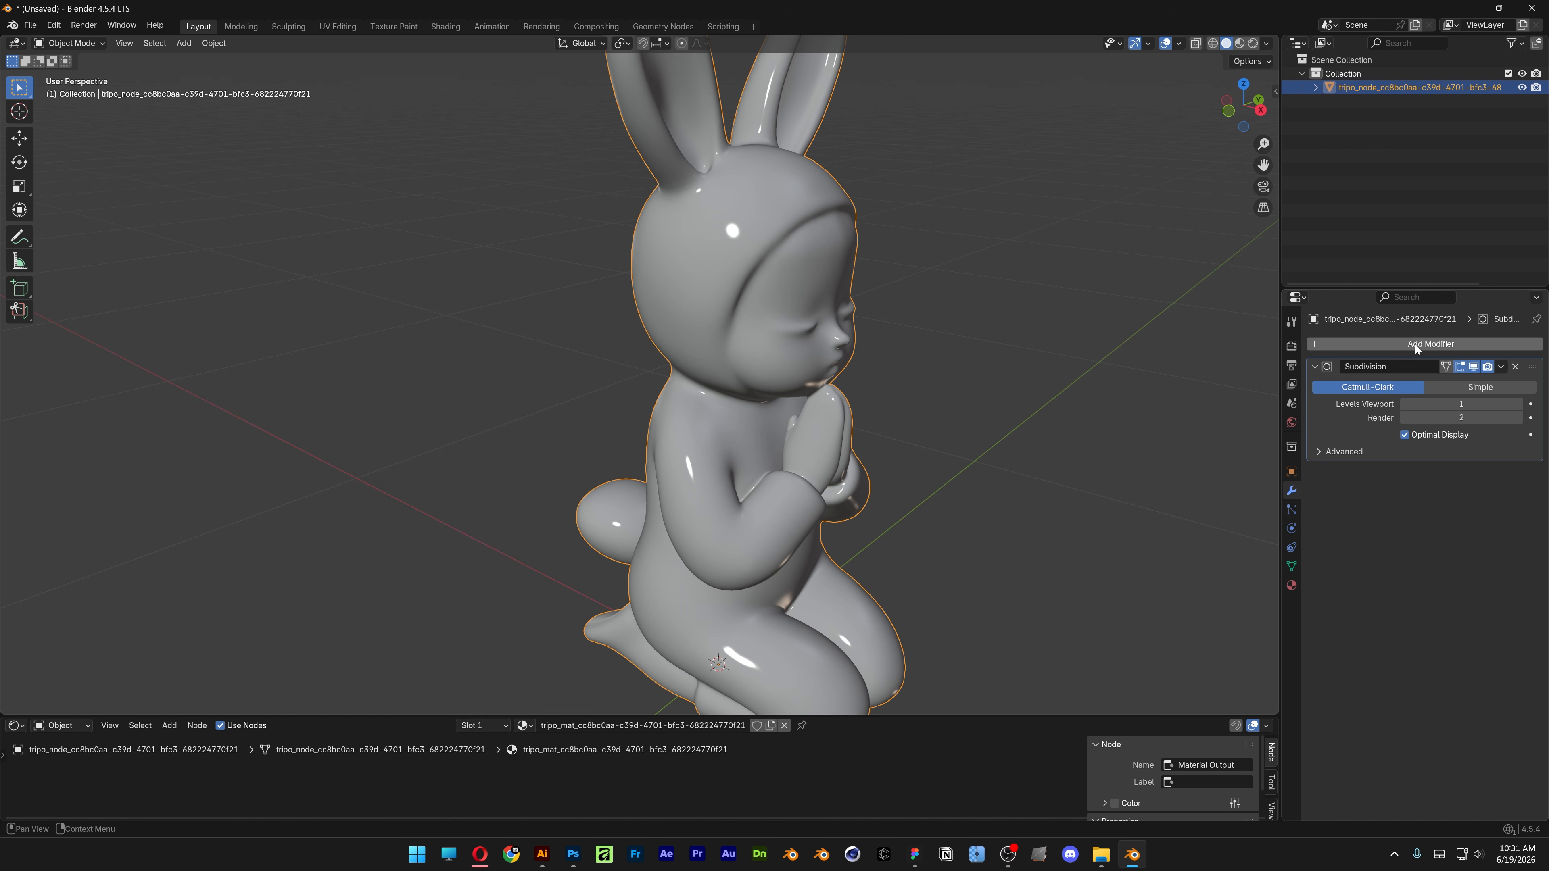
Apply the bunny's Subdivision modifier and check the resulting topology on the face, arms and hands in Edit Mode, ending in Object Mode.
left_click(1500, 366)
left_click(1457, 382)
key("Tab")
scroll(808, 348, "up", 4)
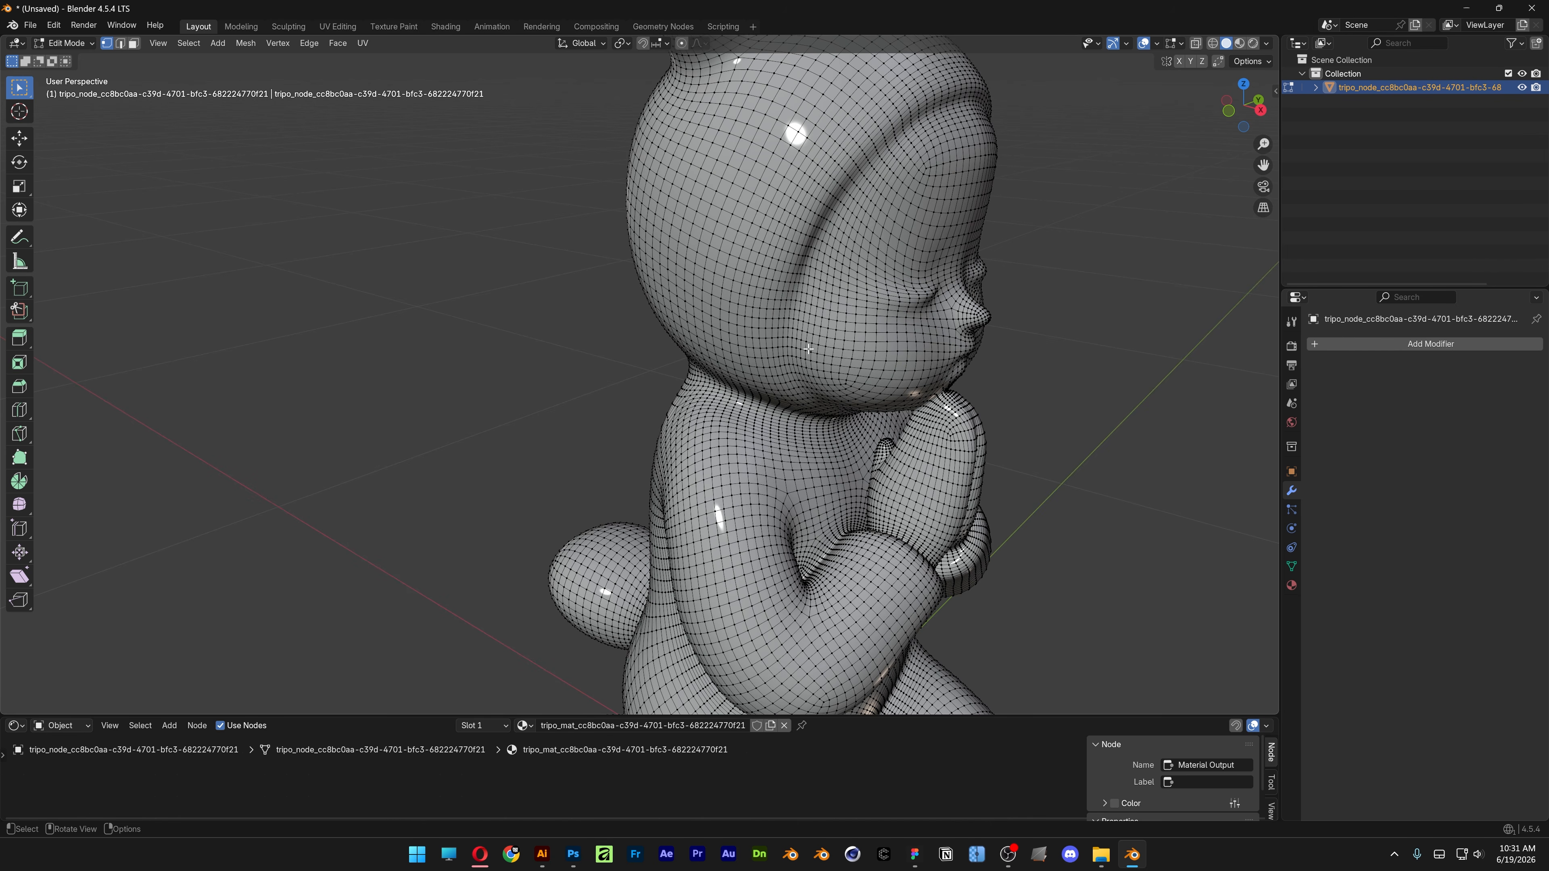
middle_click_drag(842, 363, 785, 424)
middle_click_drag(731, 538, 907, 396, "shift")
scroll(797, 475, "up", 1)
scroll(797, 475, "down", 1)
key("Tab")
Enlarge the Shader Editor area and switch its shader type from Object to World.
left_click_drag(356, 716, 399, 479)
left_click(56, 490)
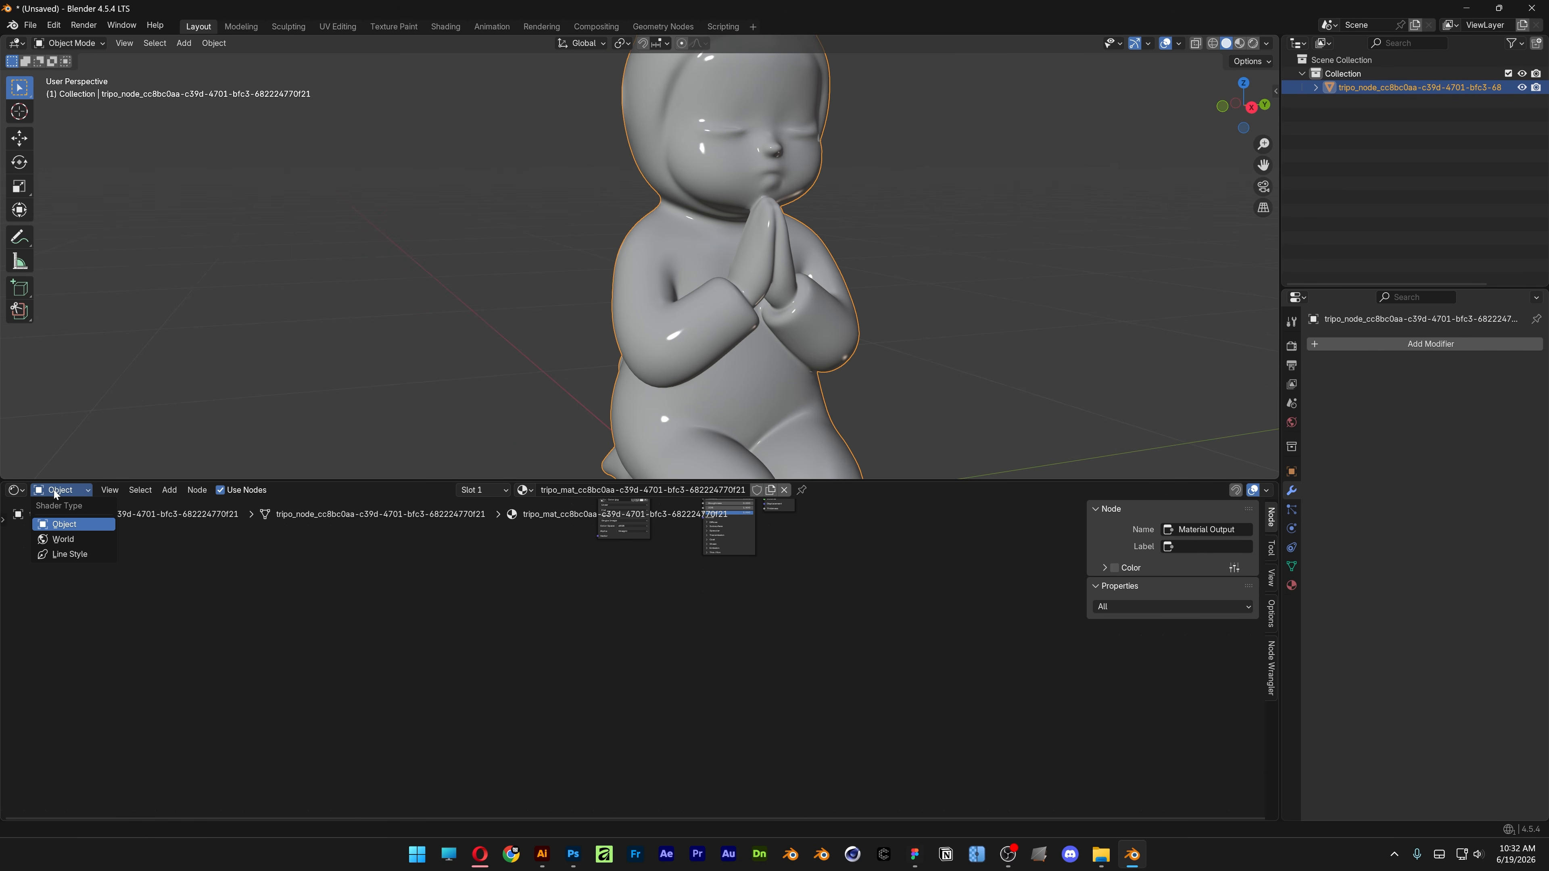
left_click(61, 539)
scroll(623, 611, "up", 5)
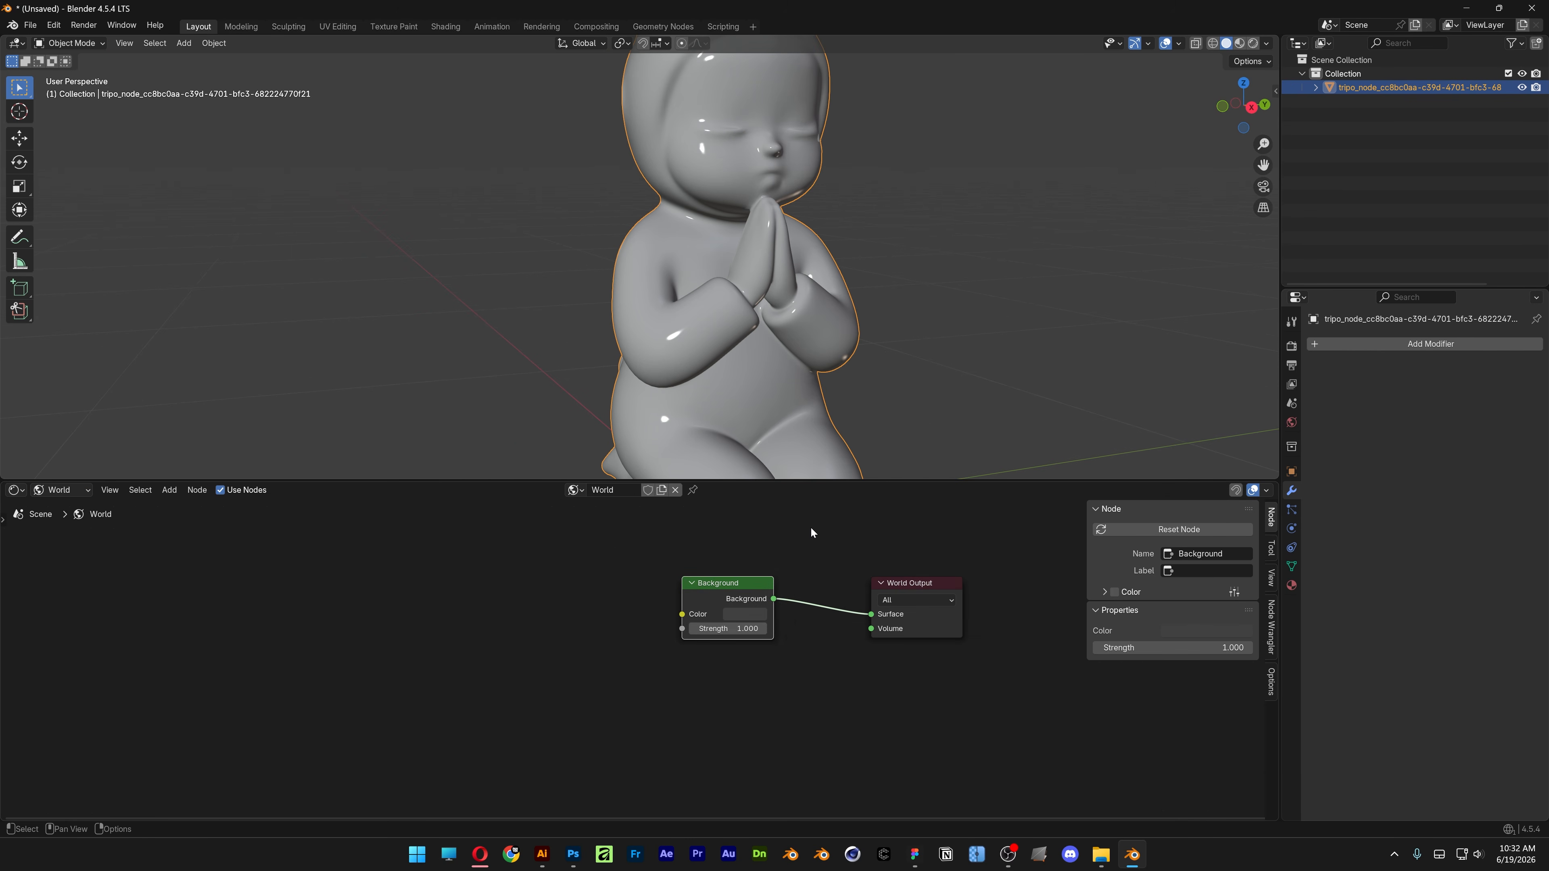
Add an environment texture with mapping nodes to the world Background, load HDRI_8K_001.exr into it, and shrink the Shader Editor area.
key("ctrl+t")
left_click(627, 644)
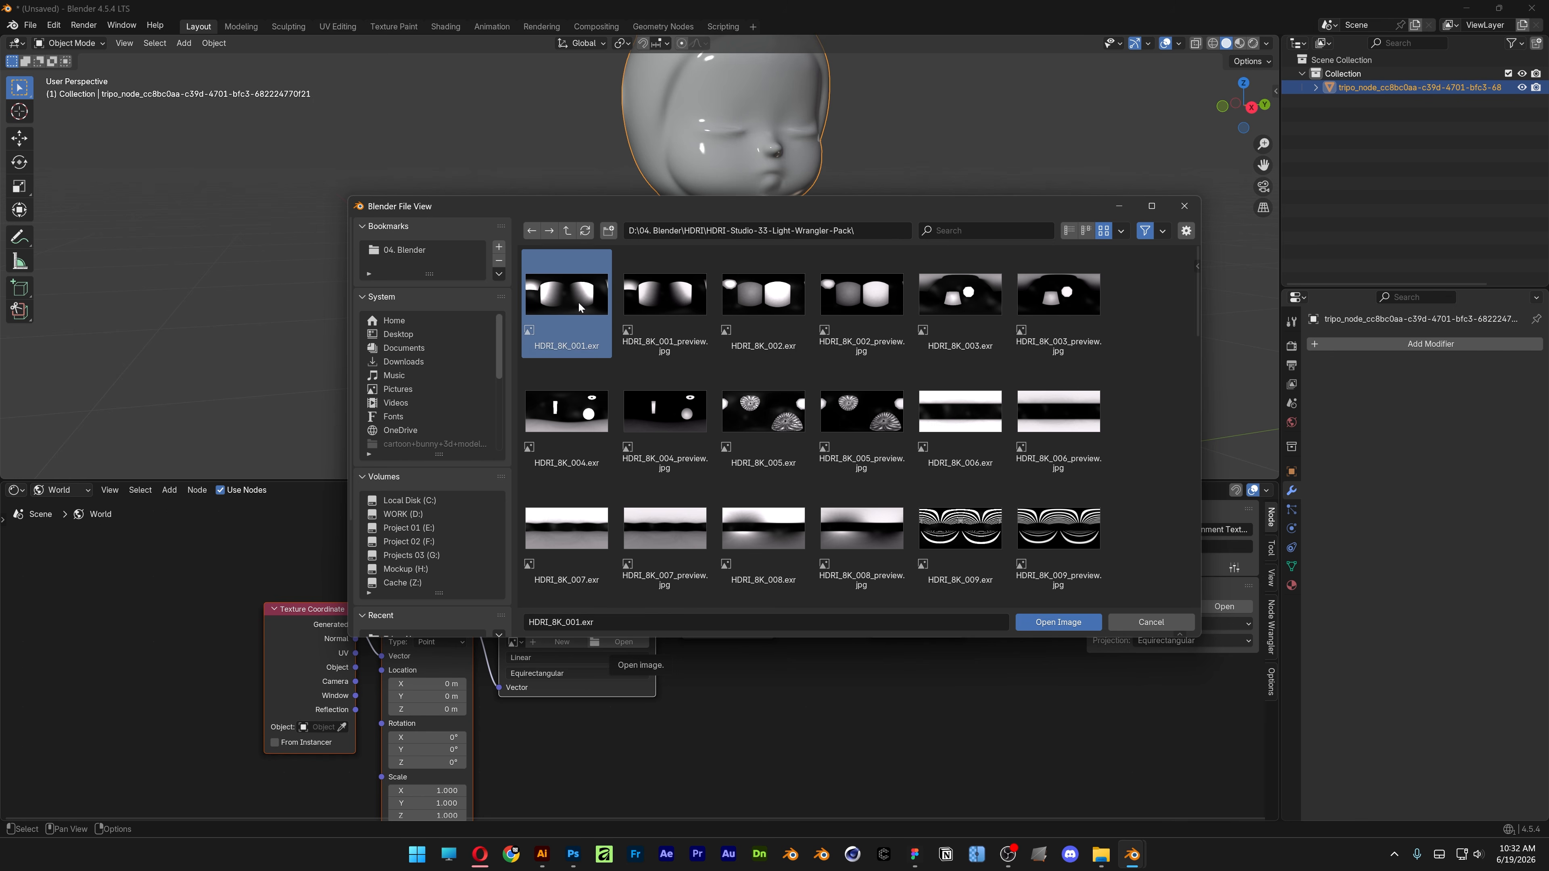
double_click(579, 302)
left_click_drag(766, 481, 766, 676)
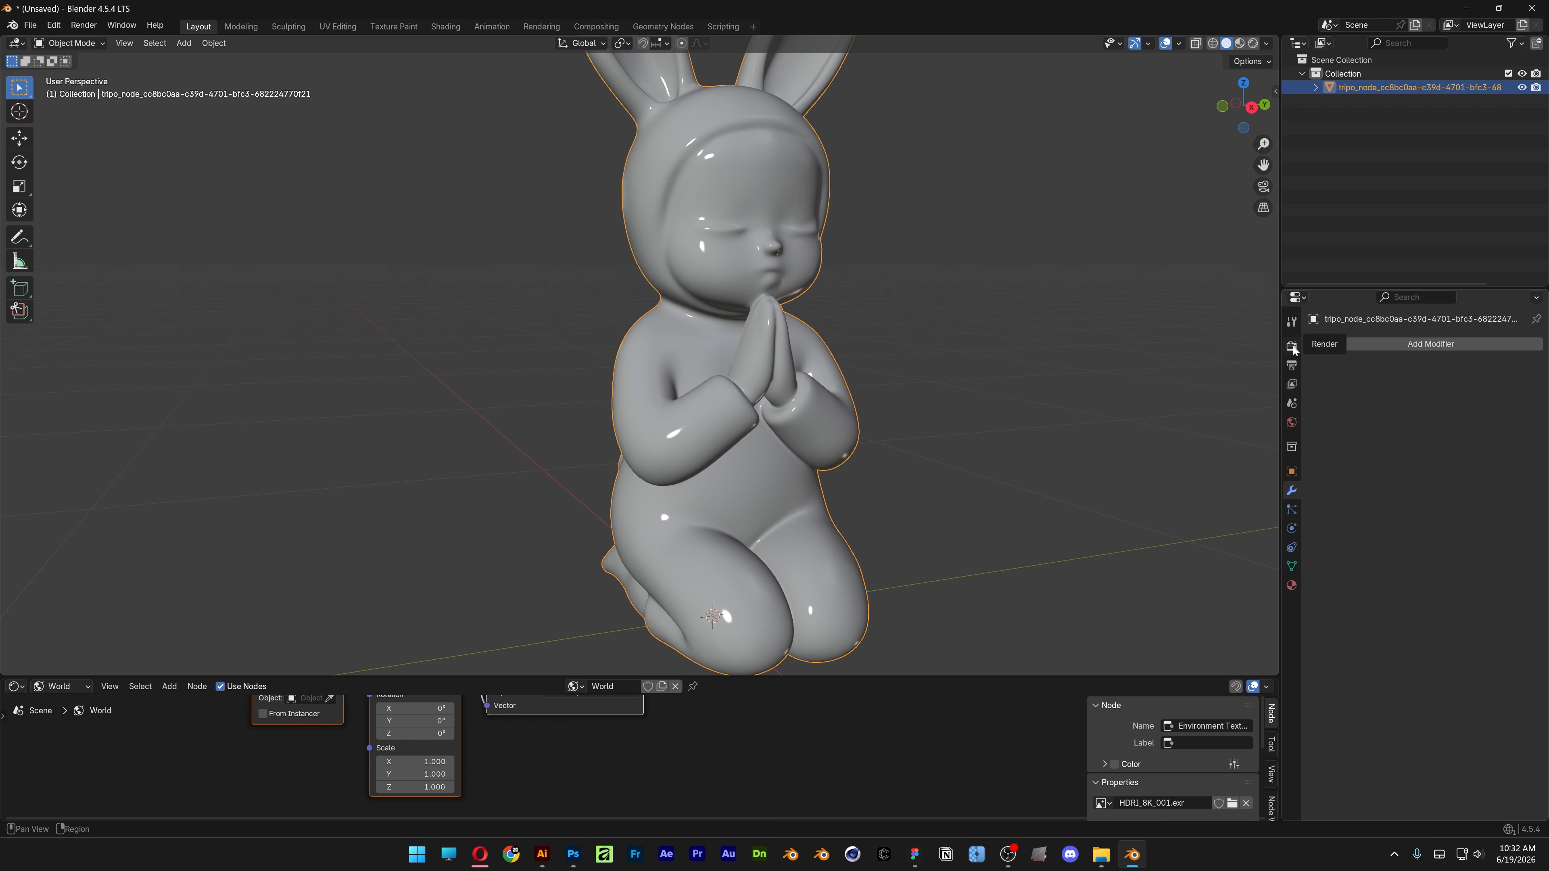
Set the render engine to Cycles and the device to GPU Compute.
left_click(1291, 346)
left_click(1426, 344)
left_click(1439, 391)
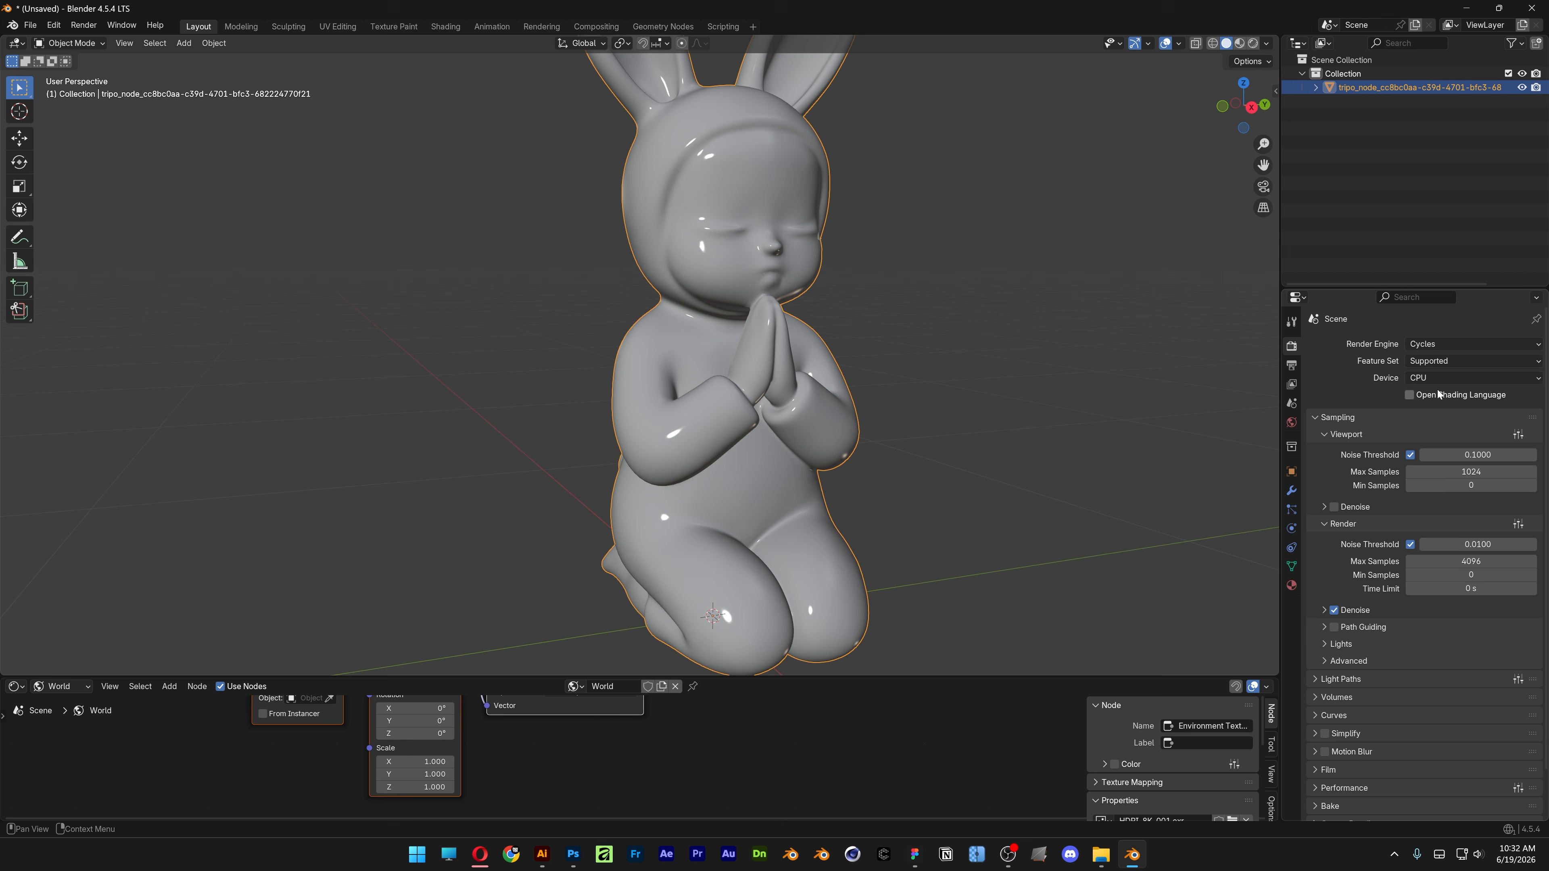
left_click(1440, 379)
left_click(1439, 408)
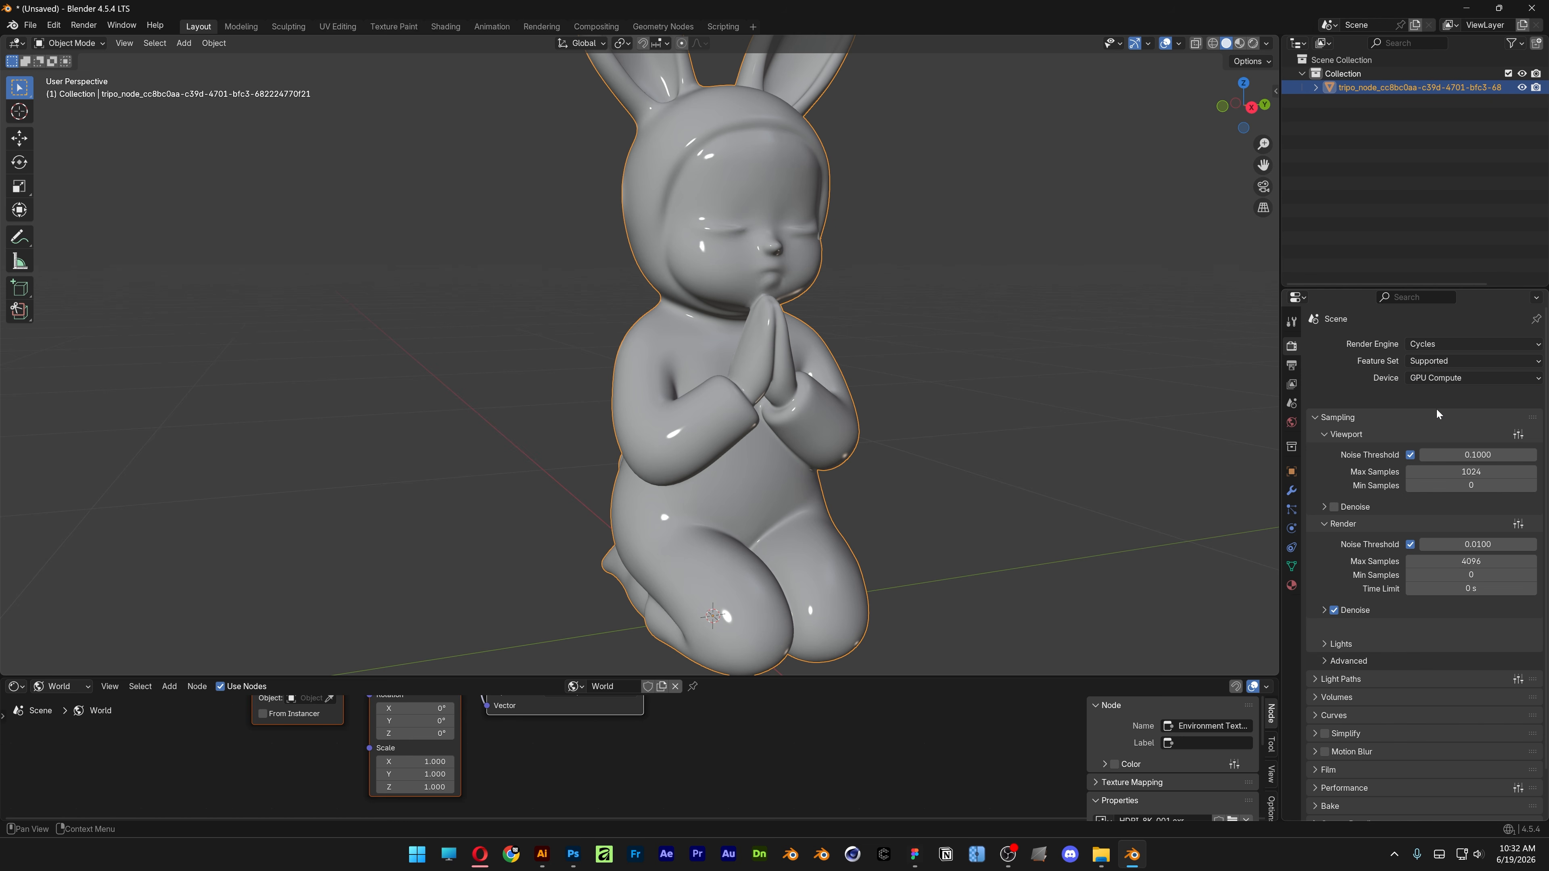
Switch the viewport to Rendered shading, deselect the bunny, and examine its textured face and body under the HDRI lighting.
left_click(1252, 43)
middle_click_drag(901, 341, 839, 341)
left_click(837, 352)
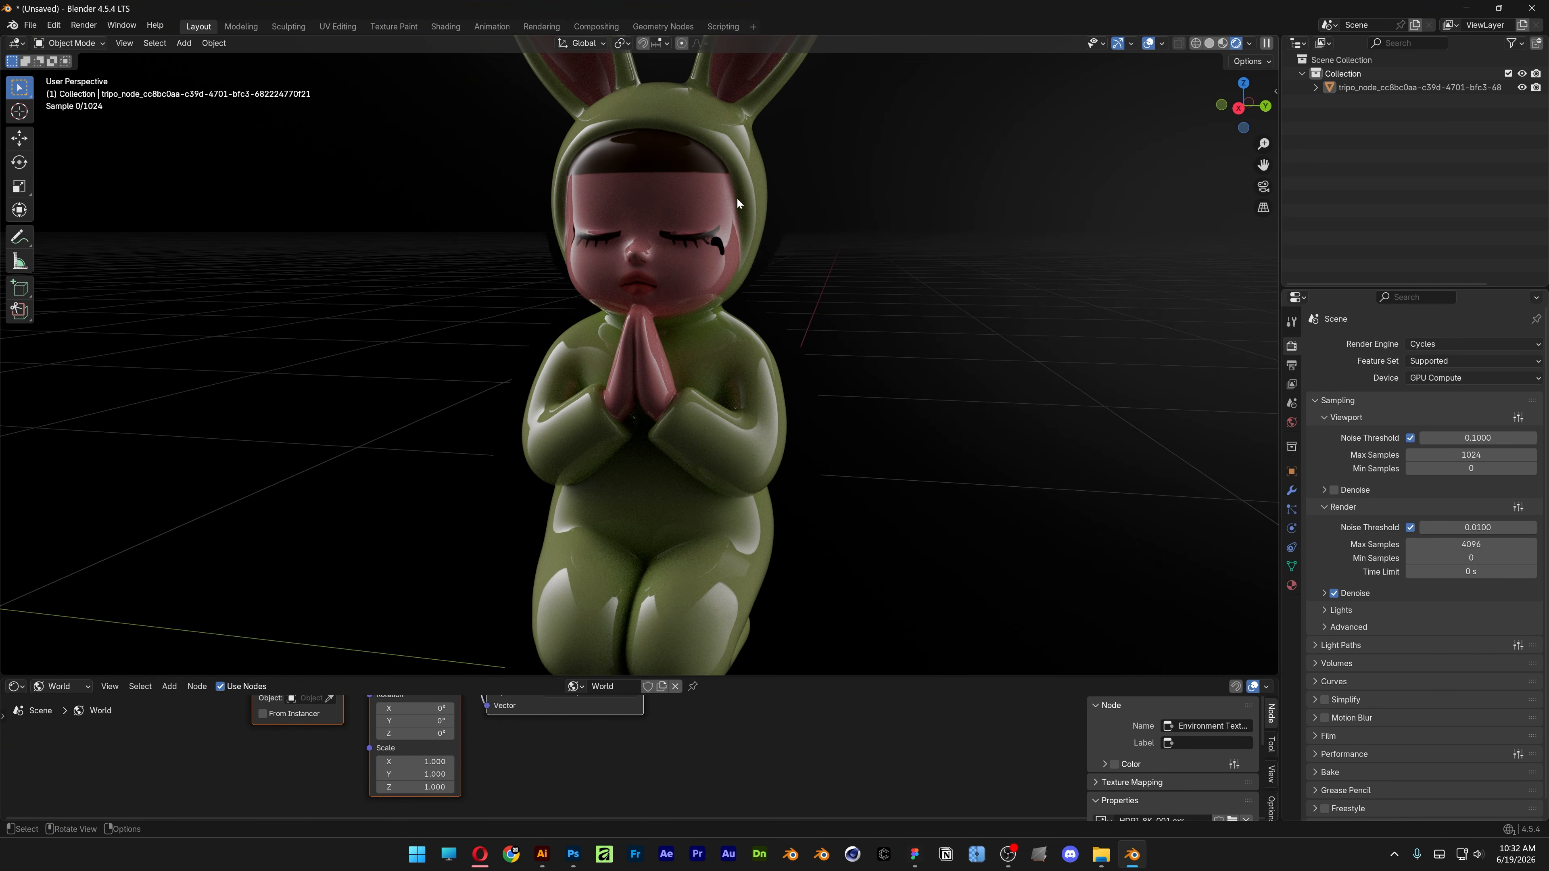
scroll(781, 168, "up", 3)
scroll(738, 130, "up", 1)
middle_click_drag(739, 129, 758, 245, "shift")
middle_click_drag(970, 353, 764, 364)
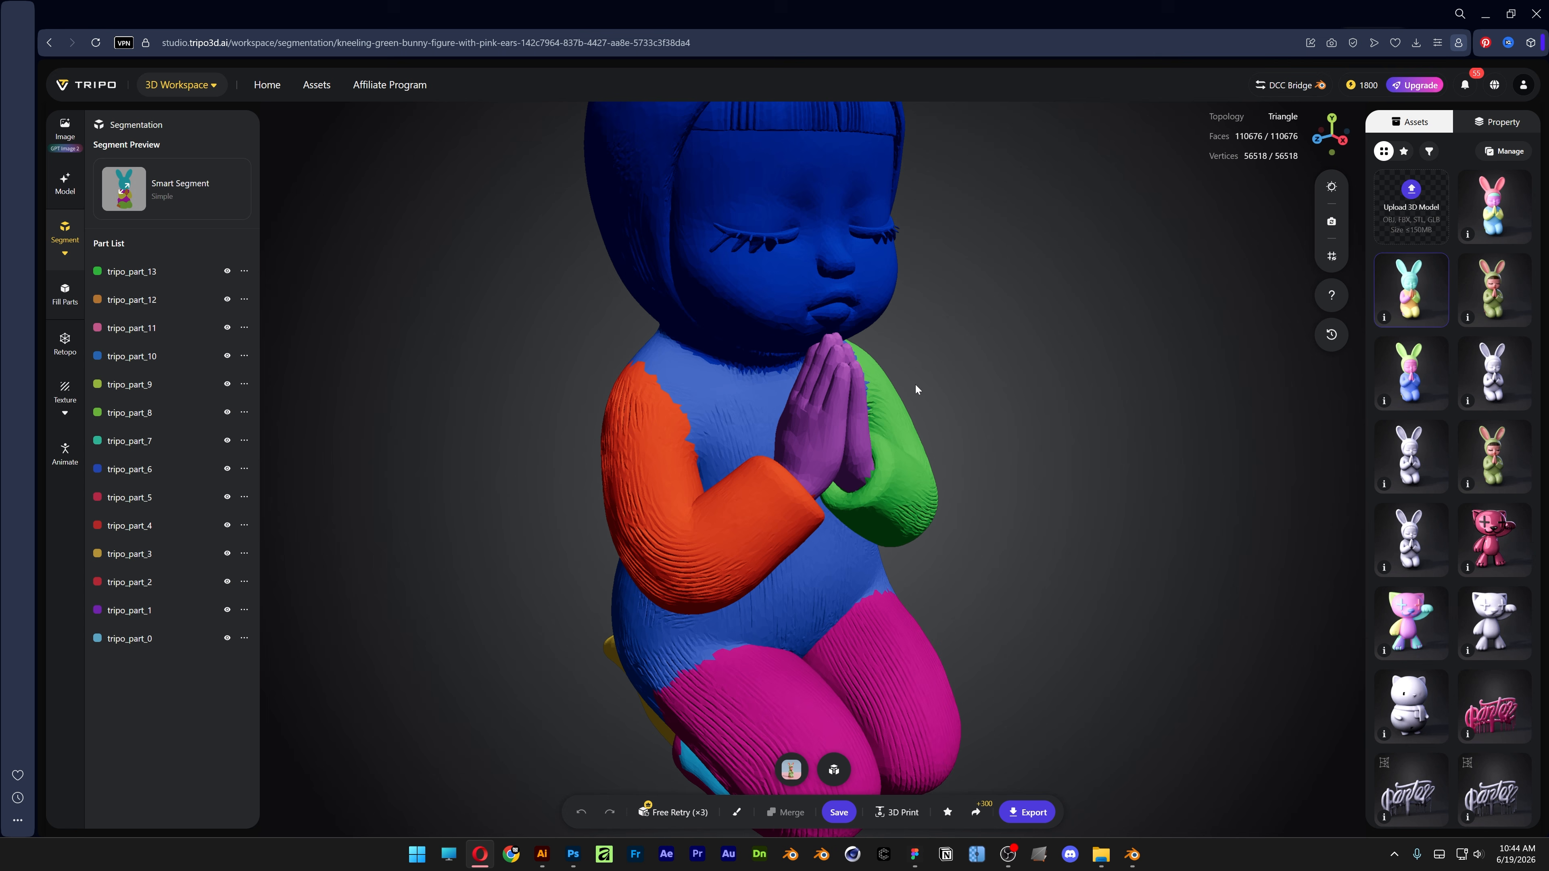